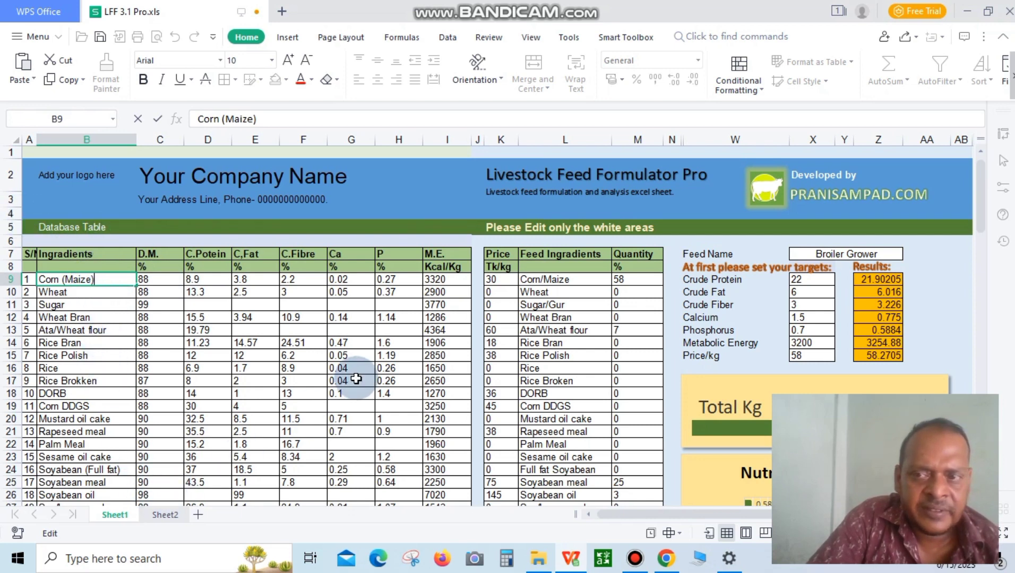
- Scroll through the feed sheet and point out the Soyabean meal and Rapeseed meal ingredients
left_click(979, 191)
left_click_drag(979, 189, 945, 301)
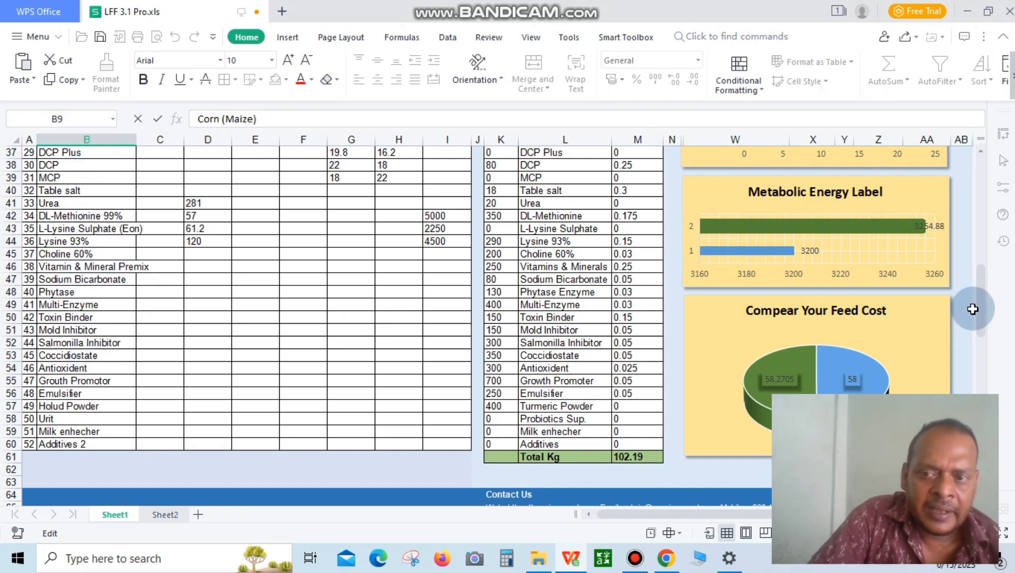
left_click_drag(983, 314, 974, 218)
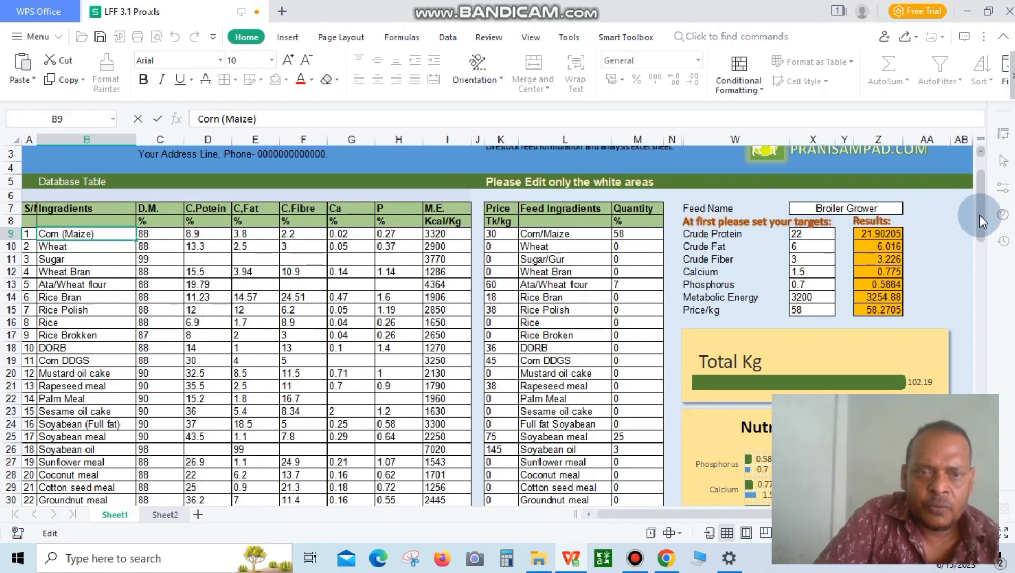
left_click_drag(979, 215, 980, 197)
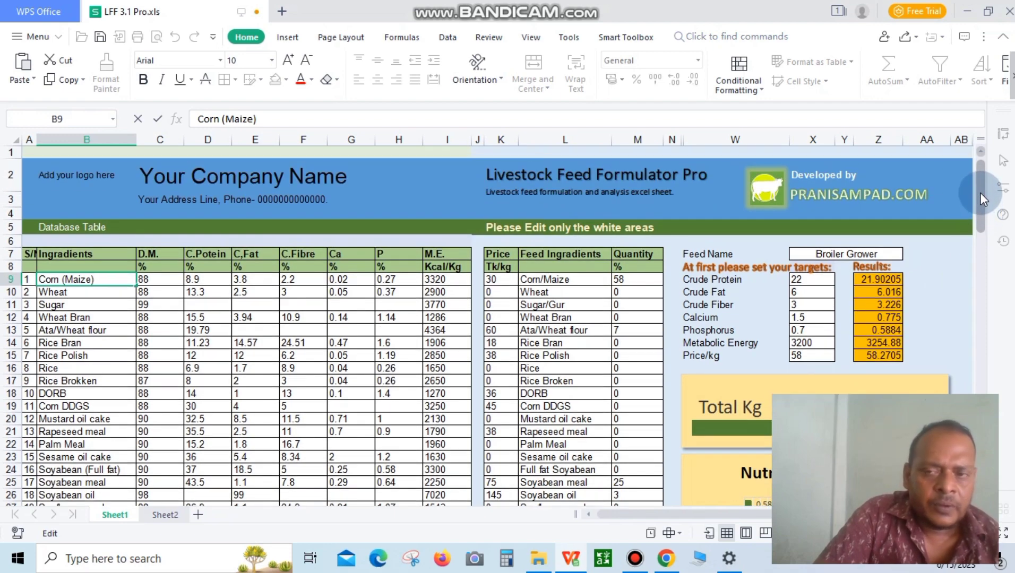
mouse_move(982, 203)
left_mouse_down()
mouse_move(986, 218)
mouse_move(983, 204)
left_mouse_up()
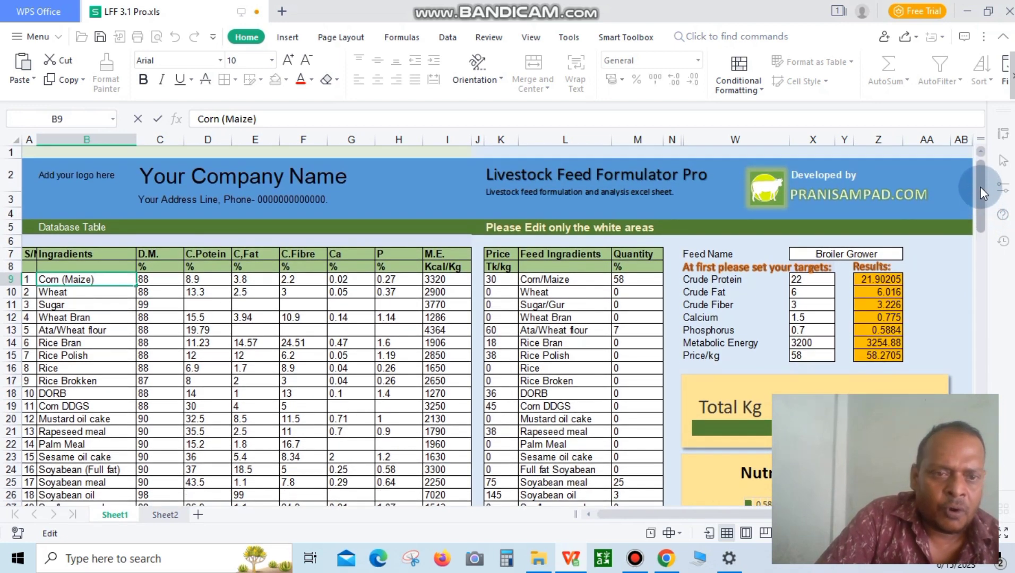
left_click(980, 187)
left_click_drag(980, 187, 980, 211)
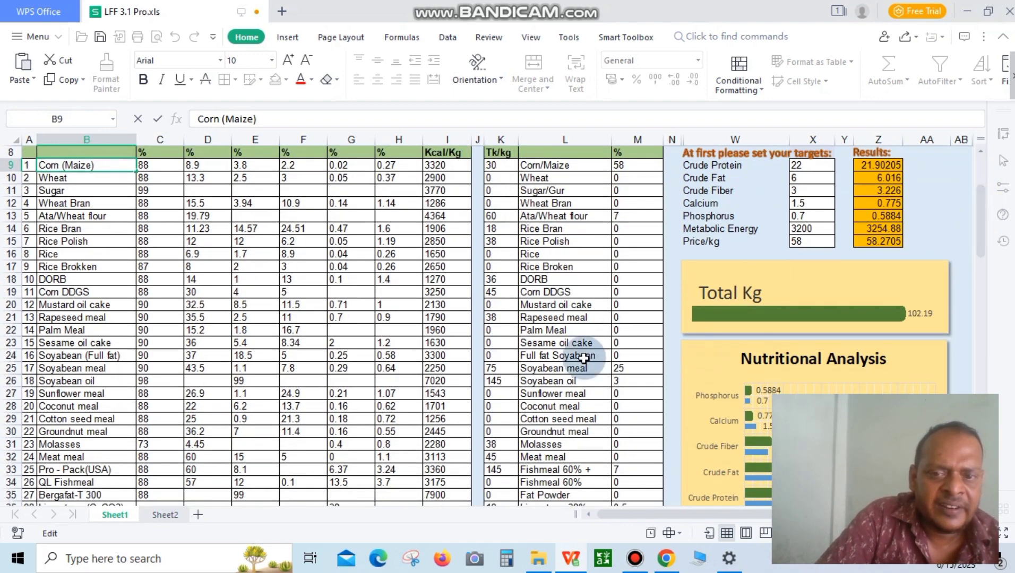
left_click(569, 368)
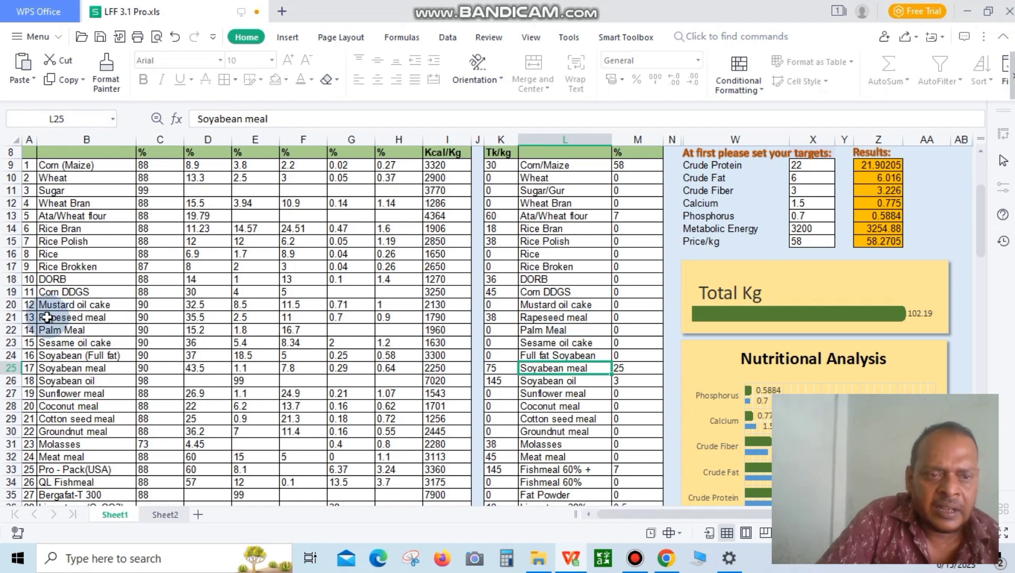
left_click(594, 319)
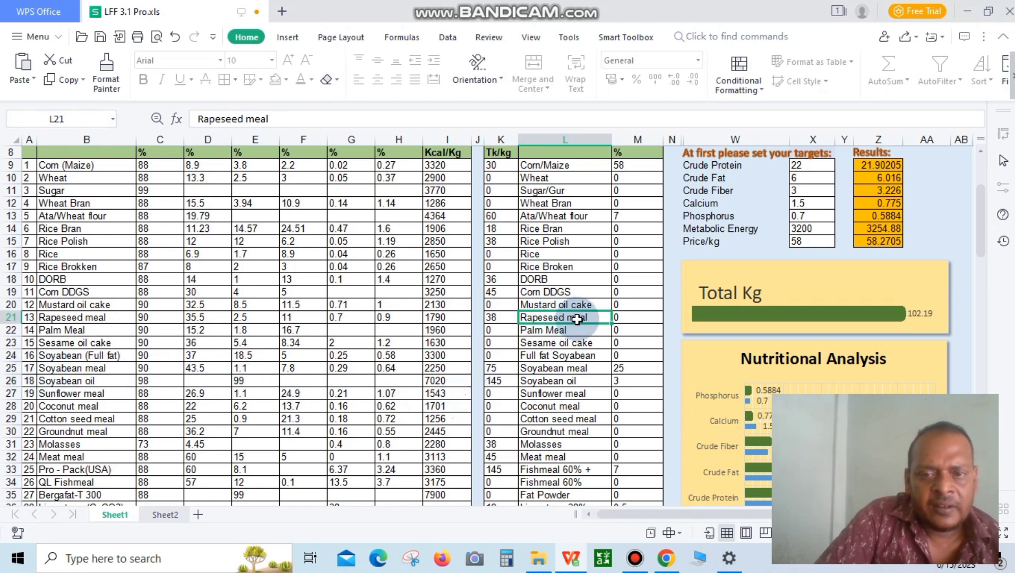
left_click(307, 355)
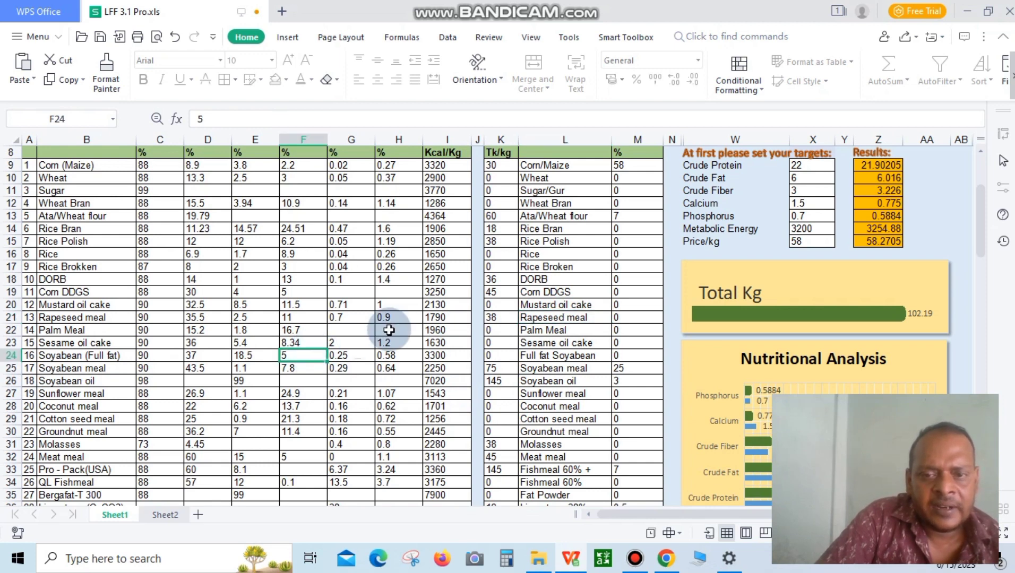
left_click(592, 319)
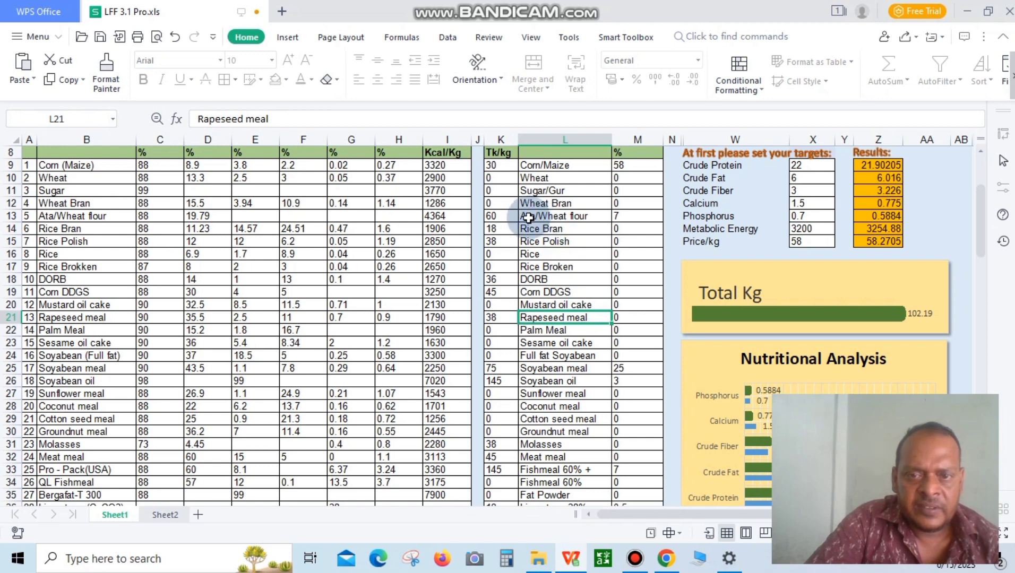
- Rename the Ata/Wheat flour ingredient in L13 to Cassava Peels Dry
left_click(574, 216)
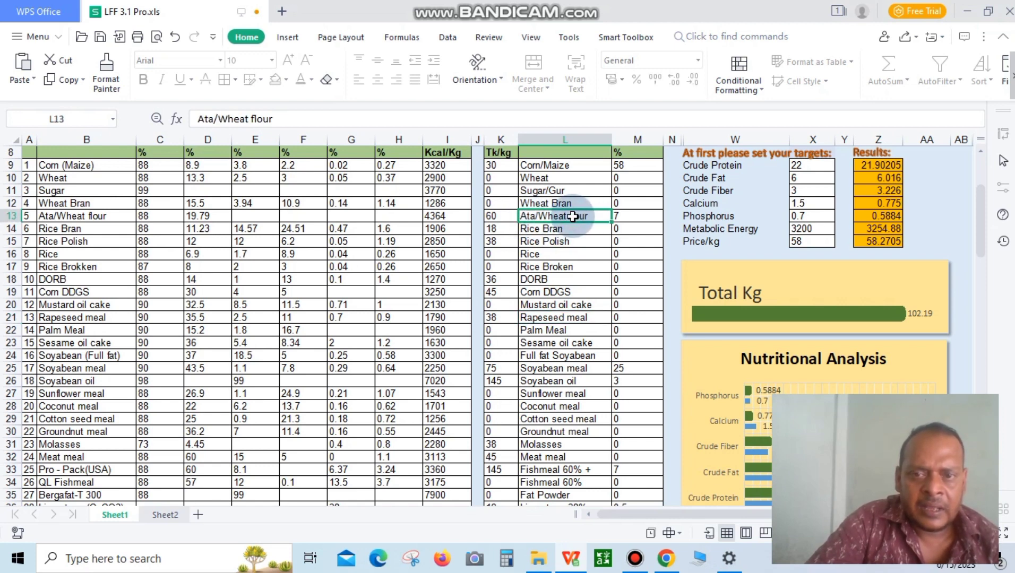
double_click(589, 215)
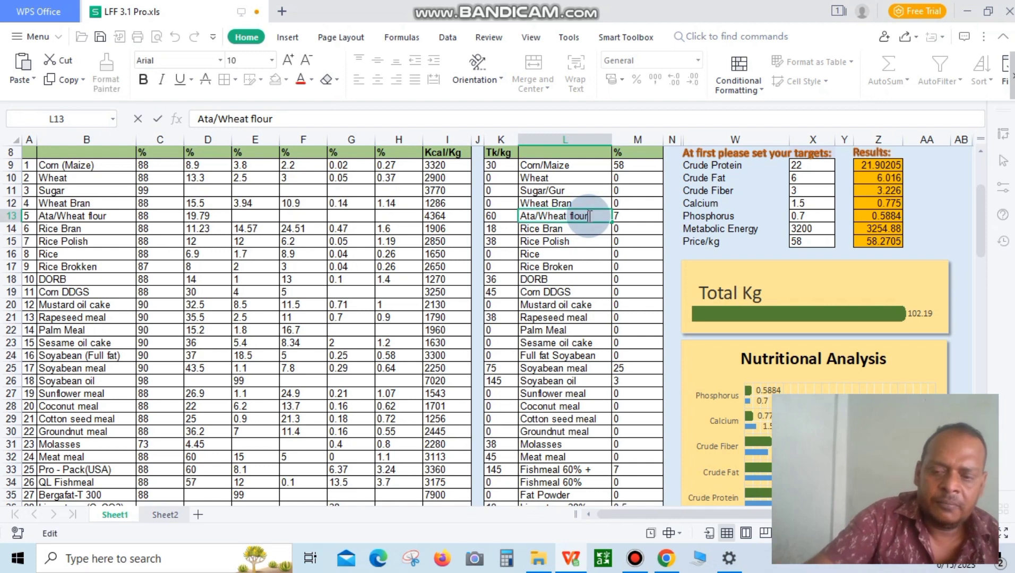
key("BackSpace")
key("BackSpace")
key("BackSpace")
key("BackSpace")
key("BackSpace")
key("BackSpace")
key("BackSpace")
key("BackSpace")
key("BackSpace")
key("BackSpace")
key("BackSpace")
key("BackSpace")
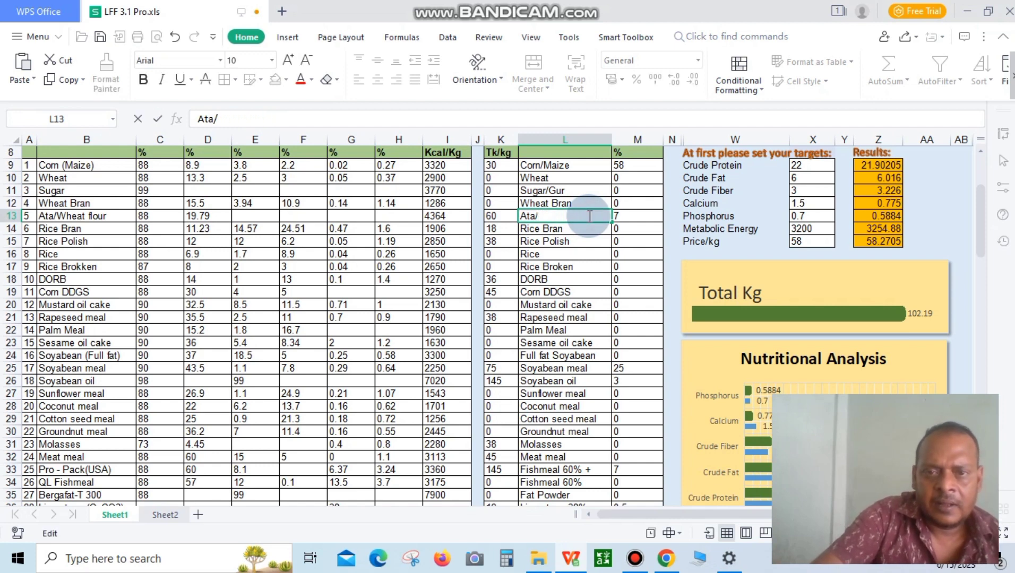
key("BackSpace")
key("BackSpace")
key("BackSpace")
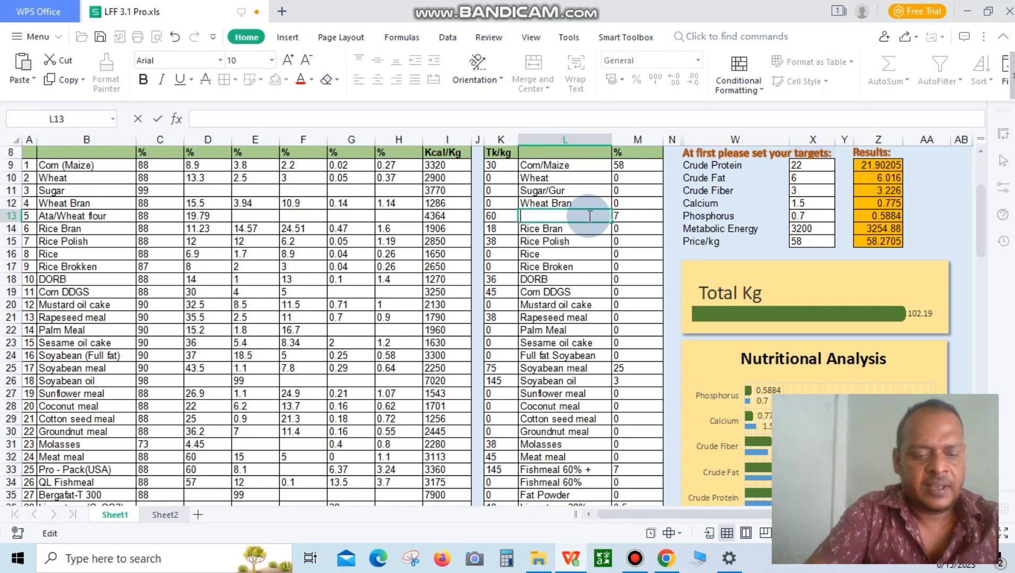
type("অ")
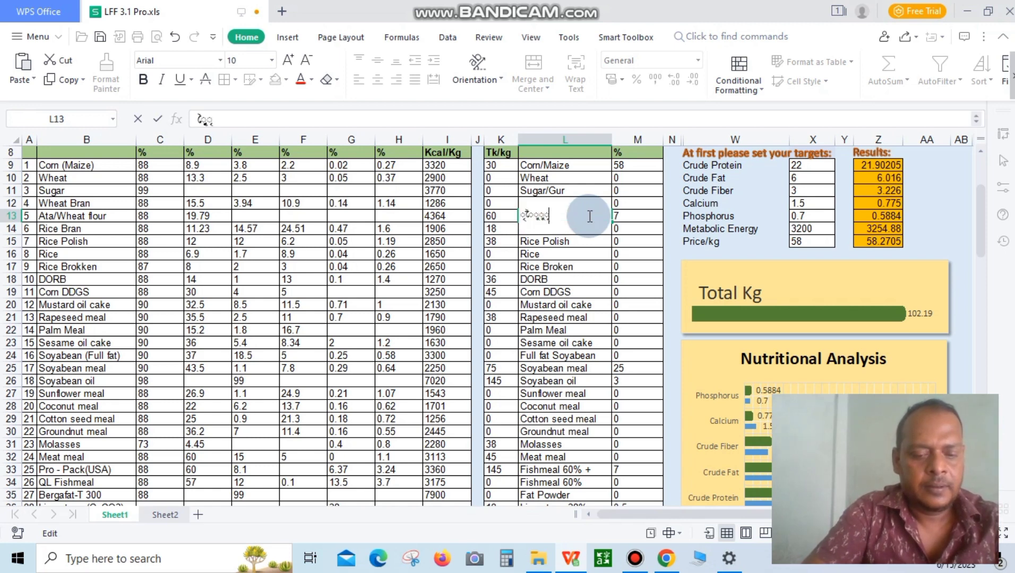
type("র")
key("BackSpace")
key("BackSpace")
key("BackSpace")
key("BackSpace")
key("BackSpace")
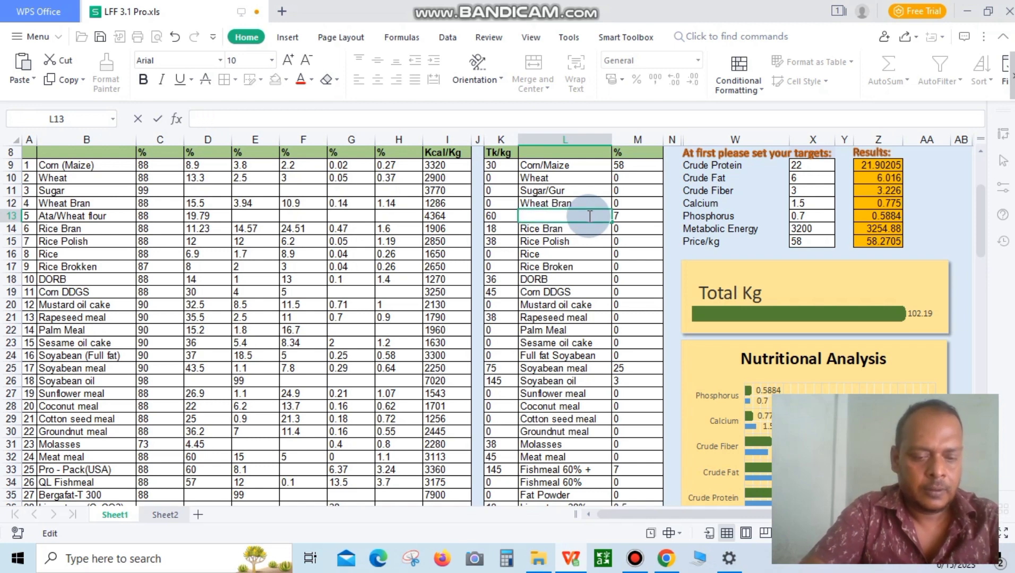
type("Cass")
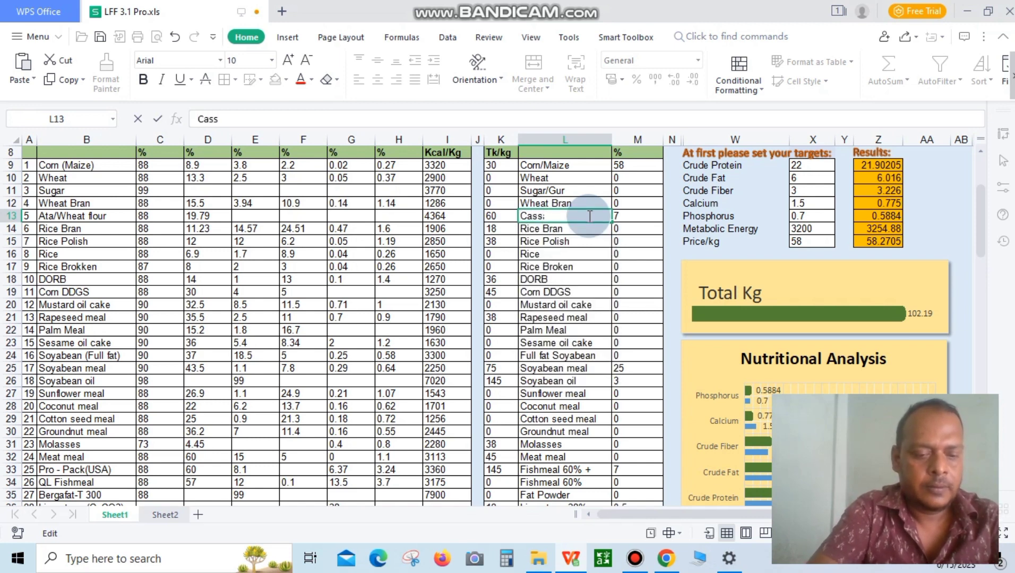
type("ava")
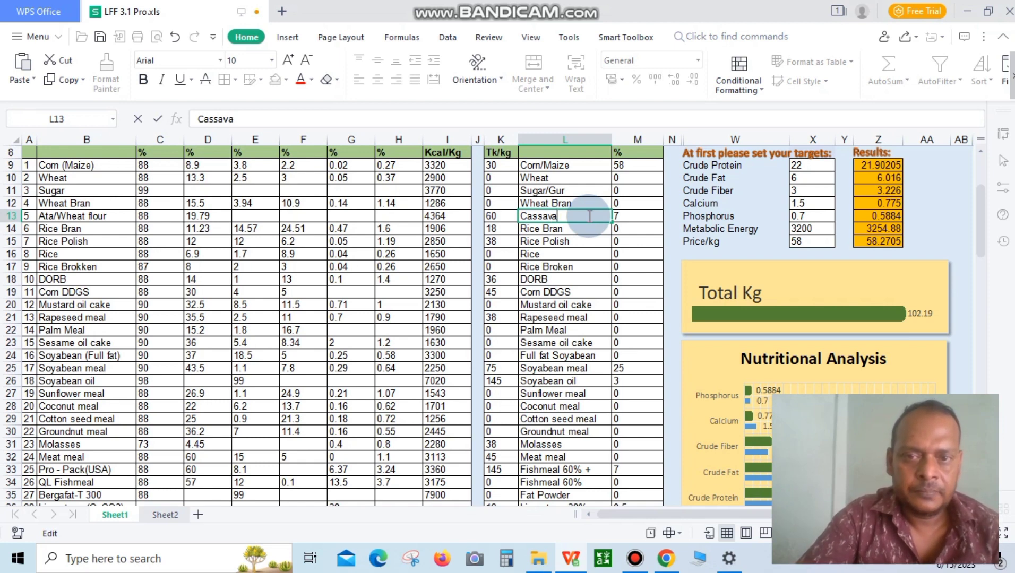
type(" Pe")
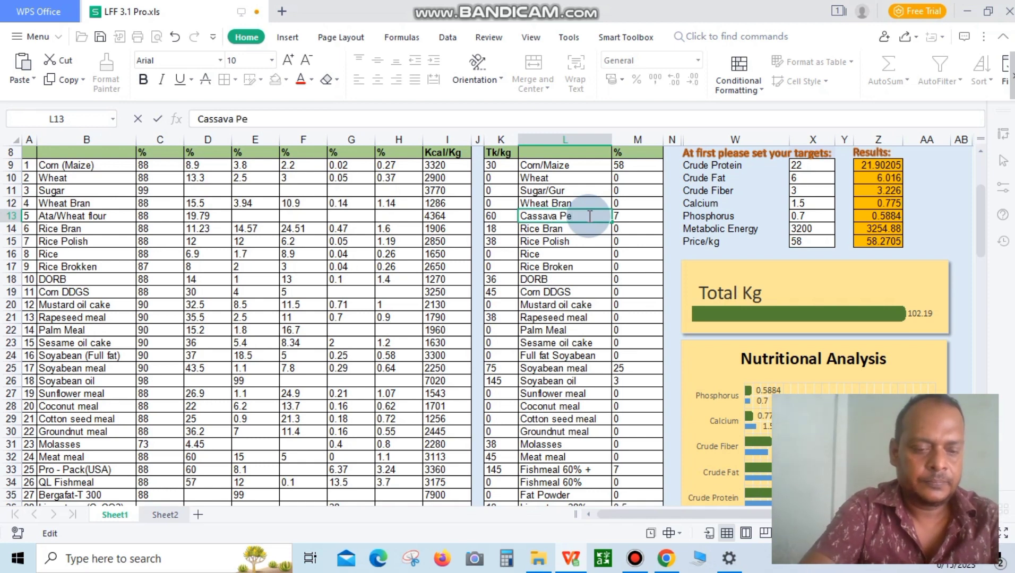
type("els")
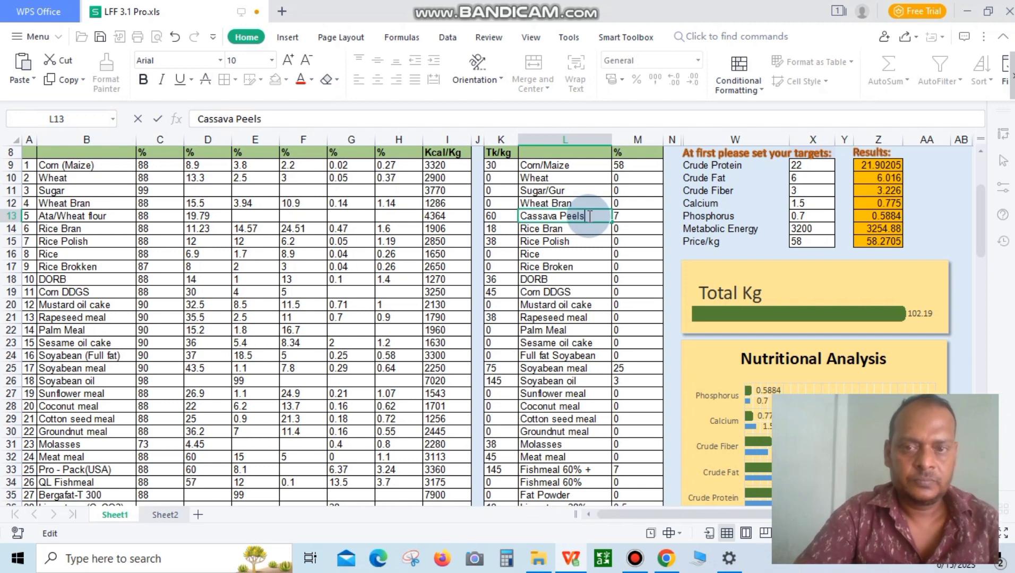
type(" Dry")
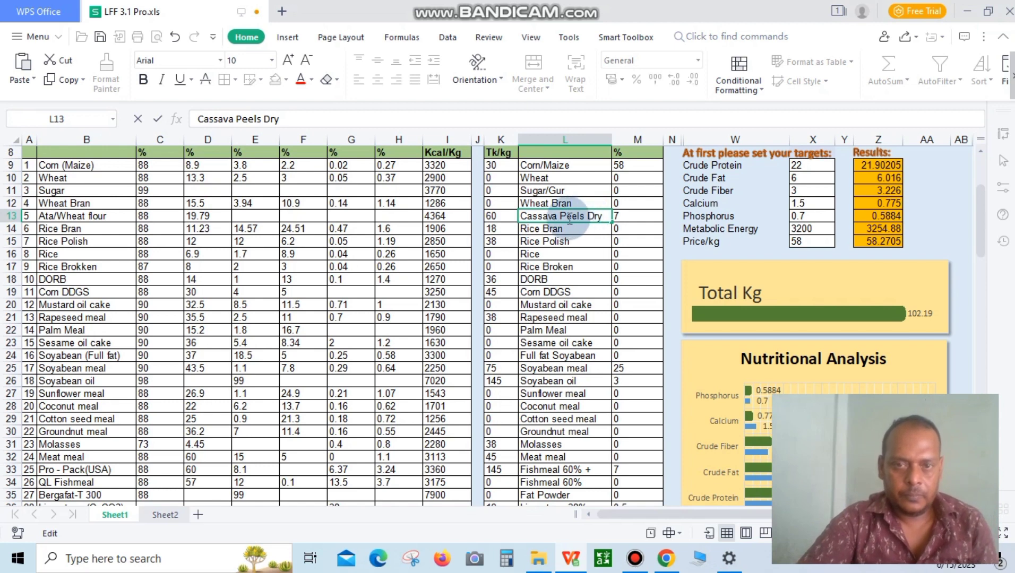
- Change the Cassava Peels Dry price in K13 from 60 to 40 Tk/kg
double_click(502, 216)
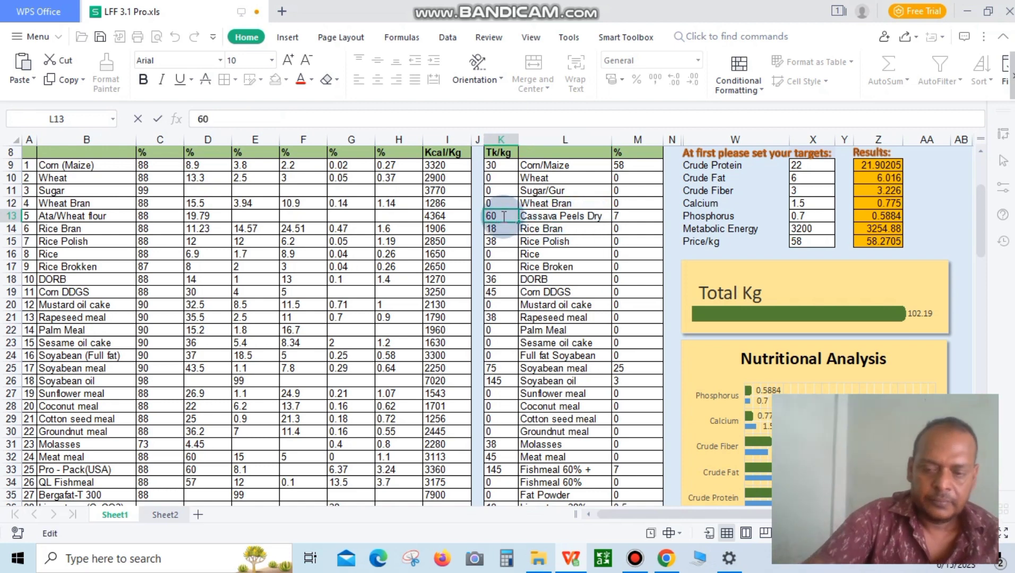
key("BackSpace")
key("BackSpace")
type("40")
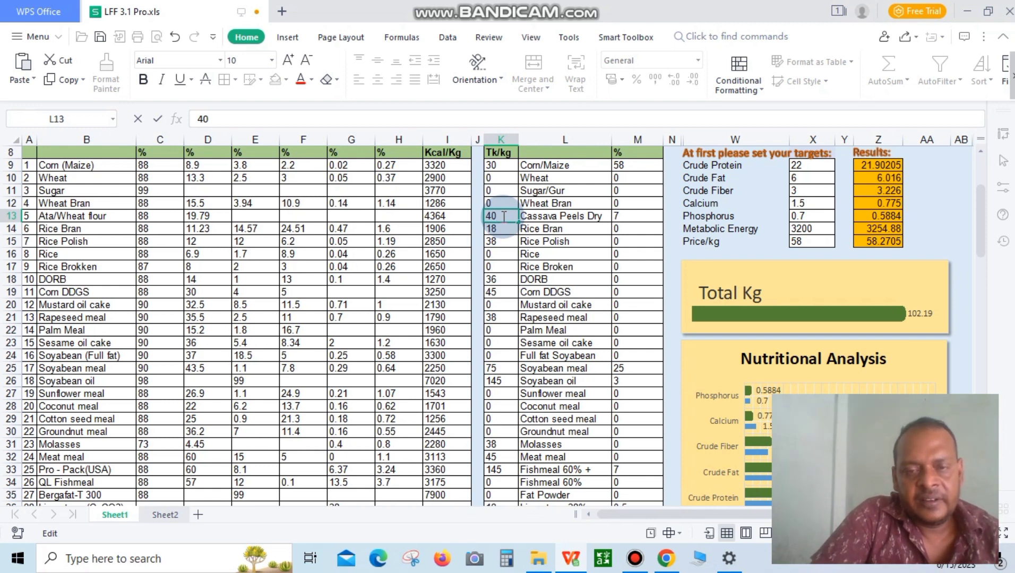
key("Return")
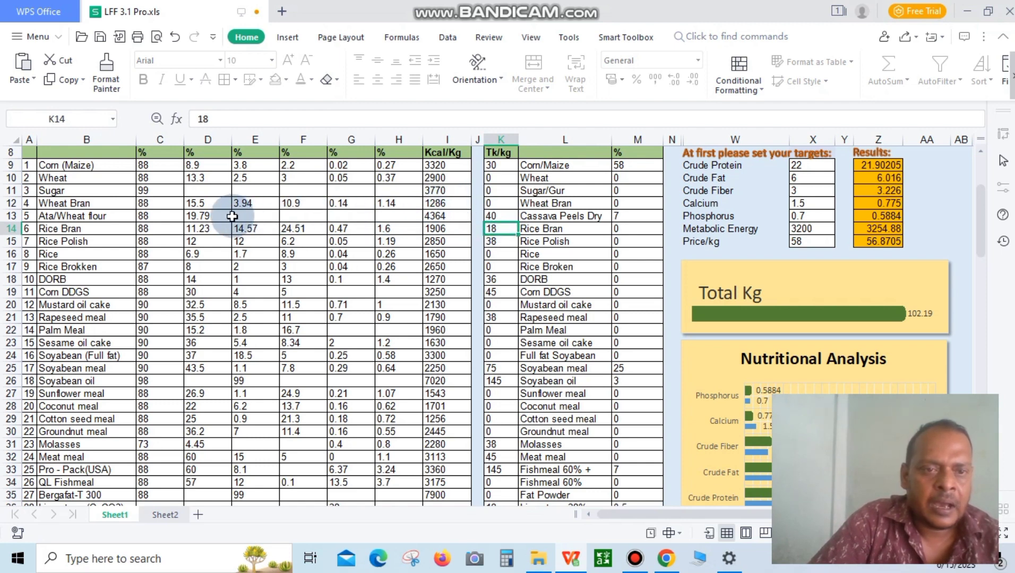
- Rename the Ata/Wheat flour database entry in row 13 to Cassava Peels Dry
left_click(206, 216)
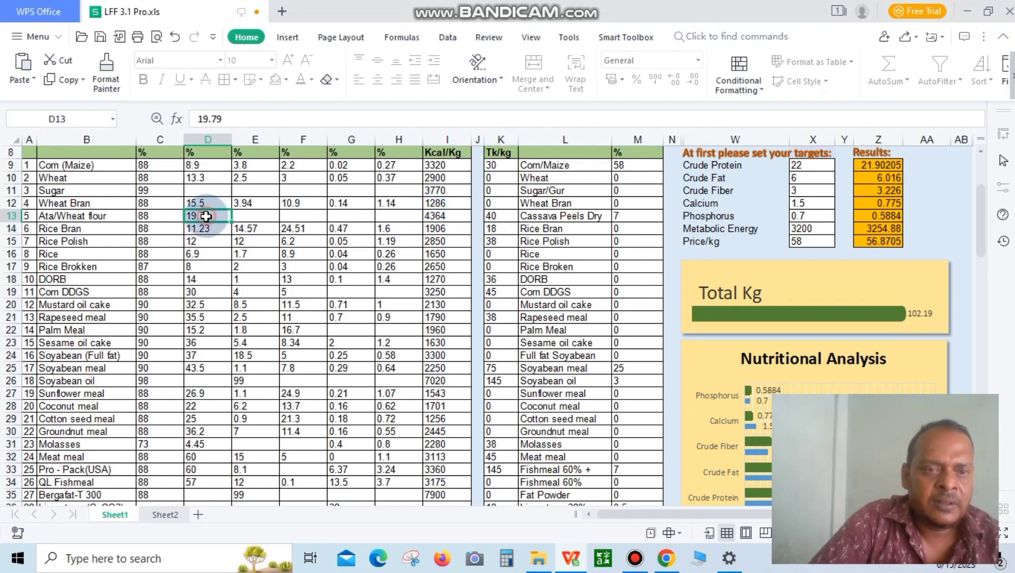
double_click(165, 213)
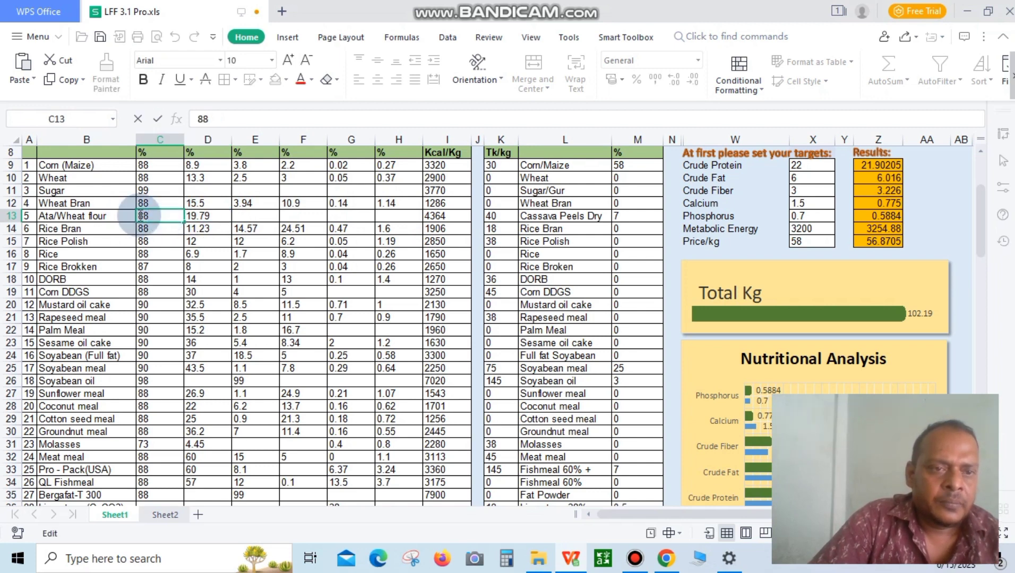
double_click(113, 215)
key("BackSpace")
key("BackSpace")
key("BackSpace")
key("BackSpace")
key("BackSpace")
key("BackSpace")
key("BackSpace")
key("BackSpace")
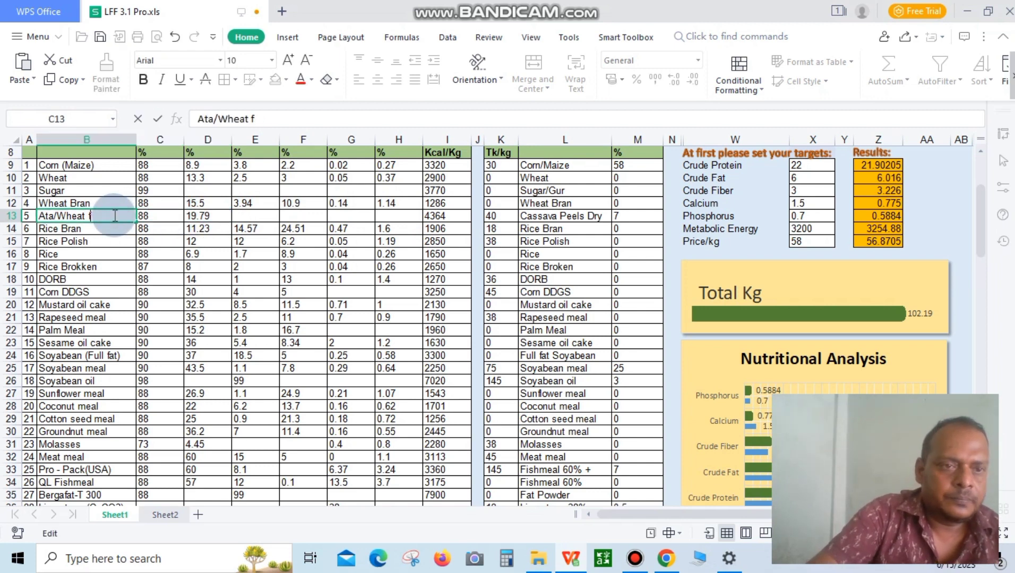
key("BackSpace")
key("BackSpace")
key("BackSpace")
key("BackSpace")
key("BackSpace")
key("BackSpace")
key("BackSpace")
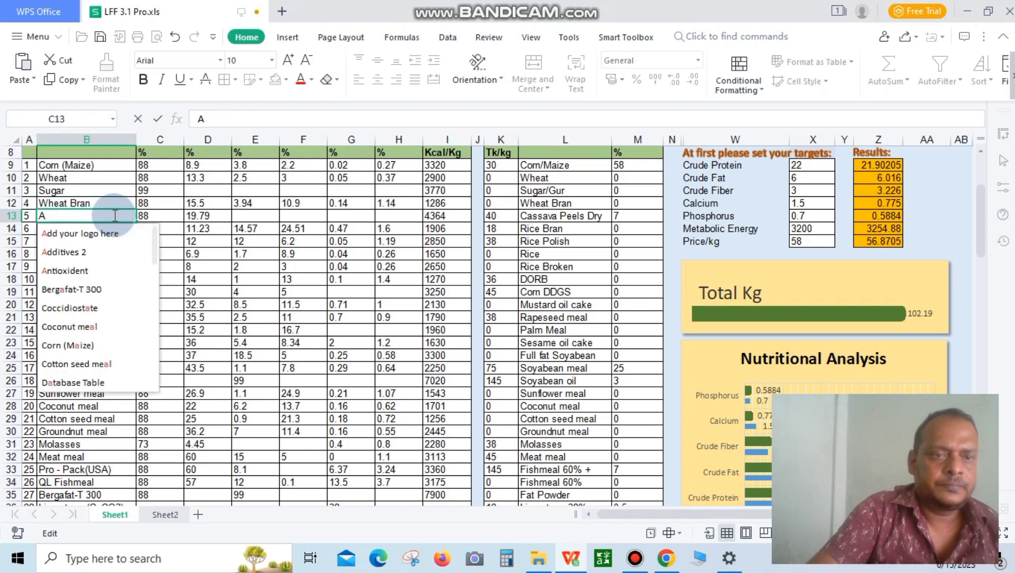
type("Ca")
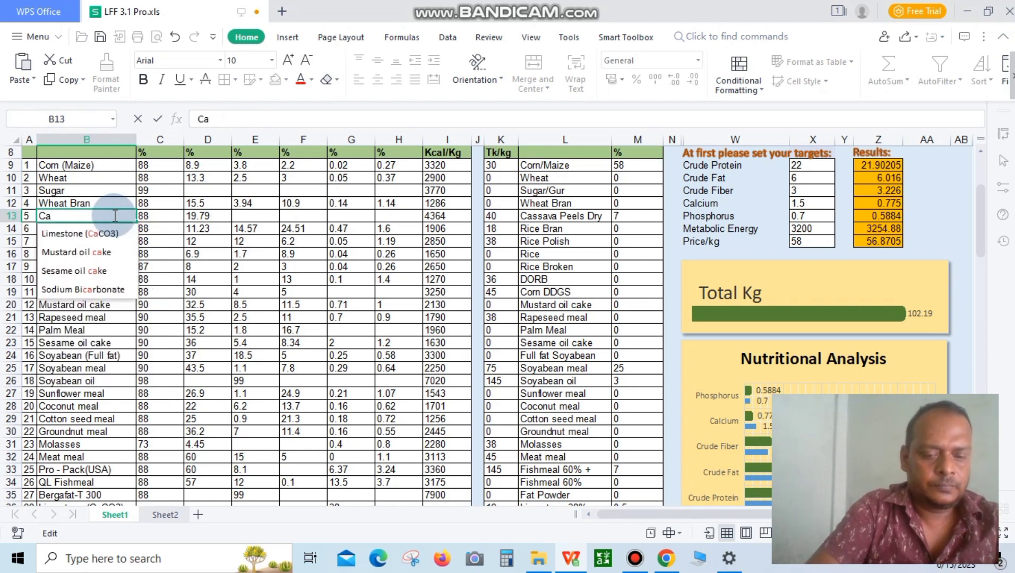
type("ssava")
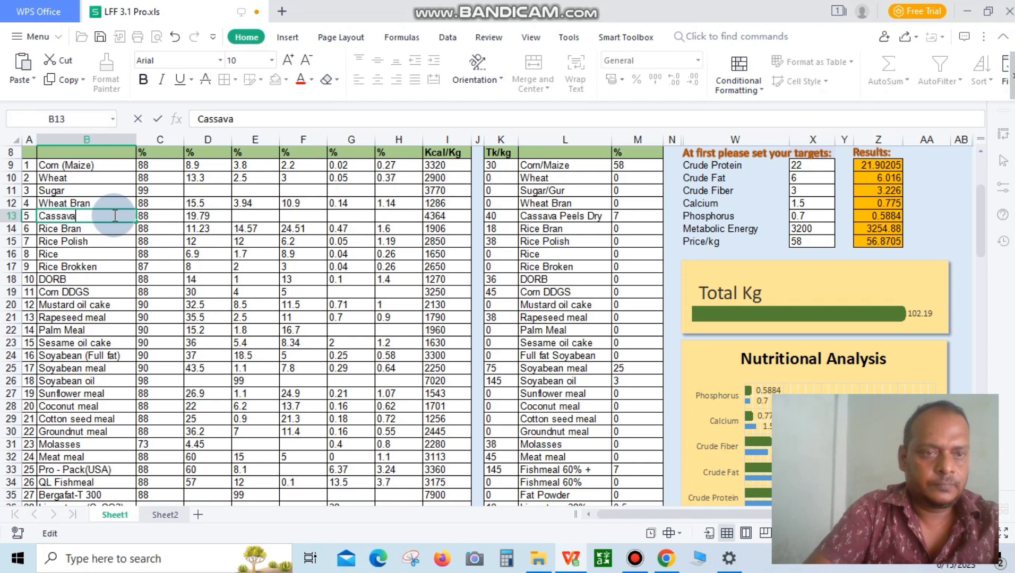
type(" Pee")
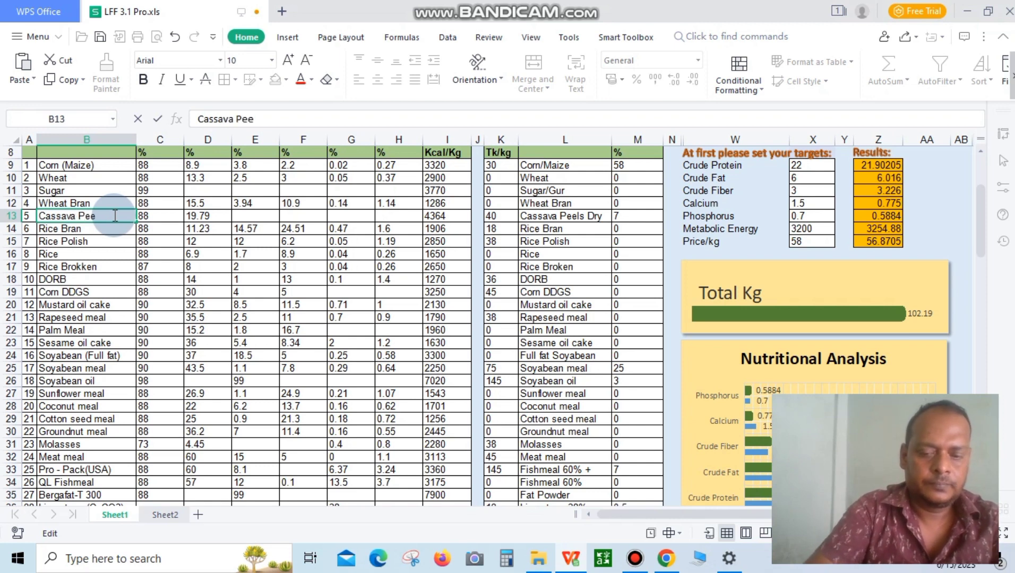
type("ls Dry")
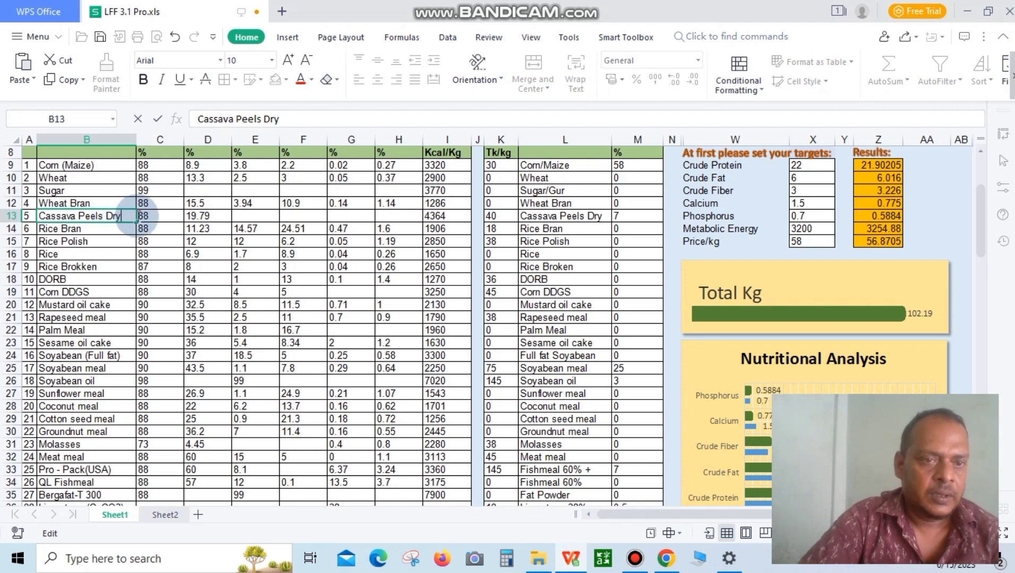
- Enter 87.5 in C13 for Cassava Peels Dry, replacing 88
left_click(154, 216)
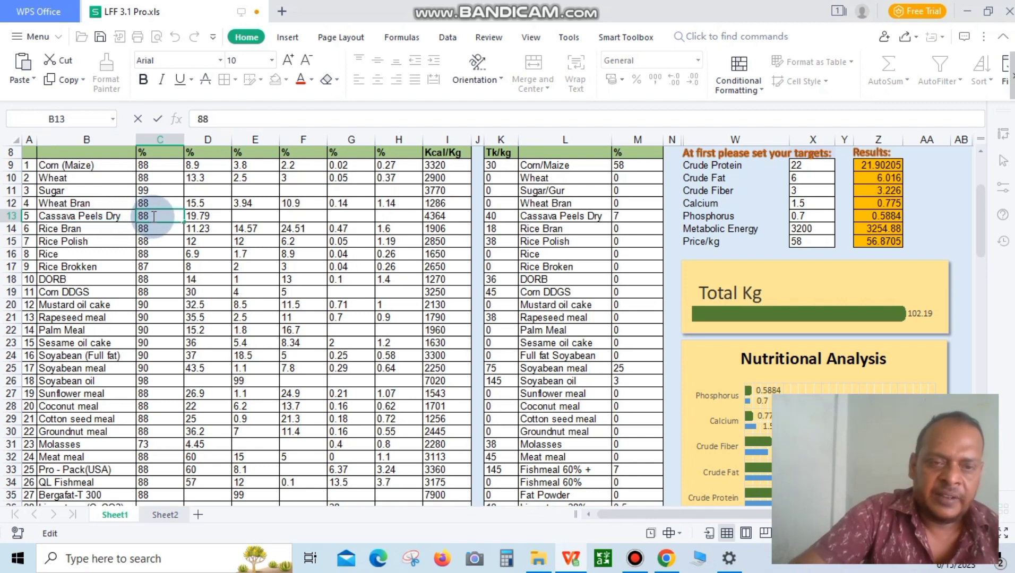
type("8")
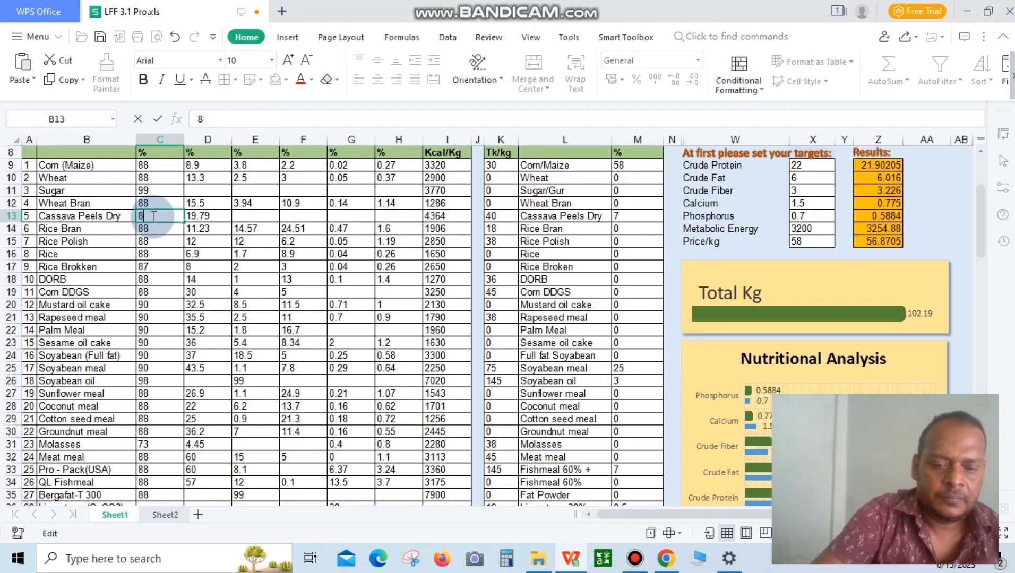
type("7.5")
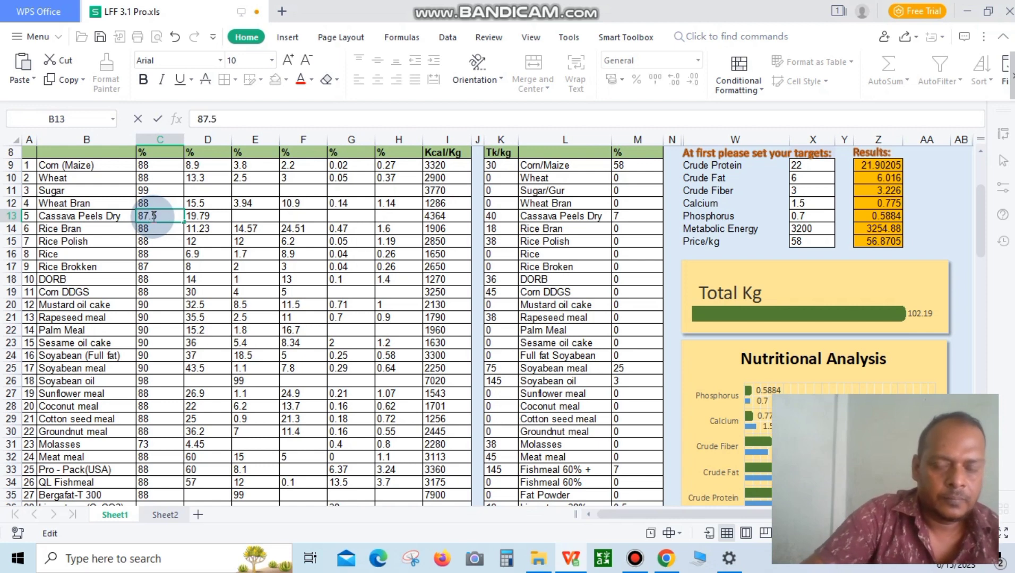
key("Return")
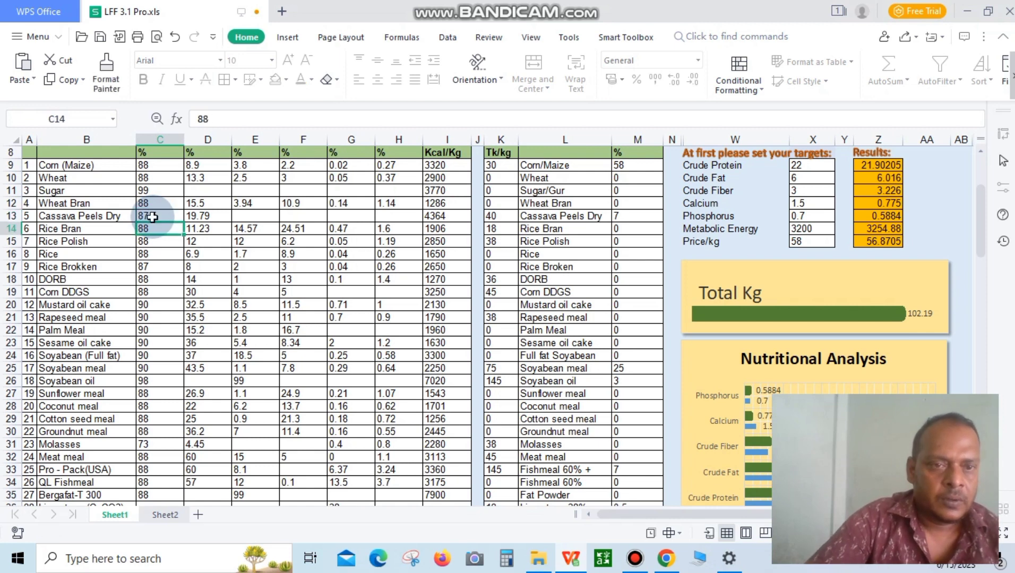
left_click(204, 218)
- Enter crude protein 5.2 in D13 and crude fat 1 in E13
double_click(211, 218)
key("BackSpace")
key("BackSpace")
key("BackSpace")
key("BackSpace")
key("BackSpace")
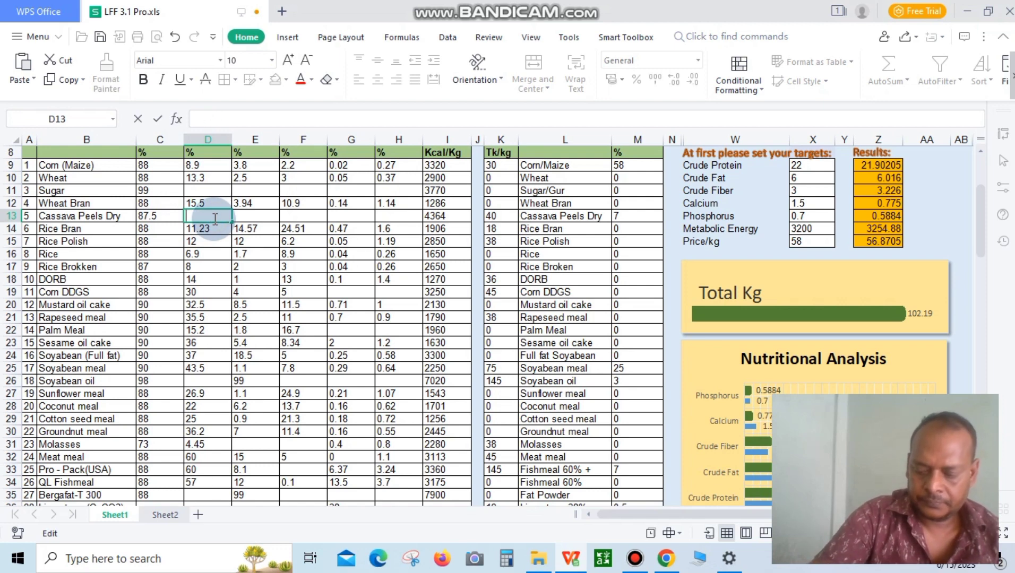
type("5.2")
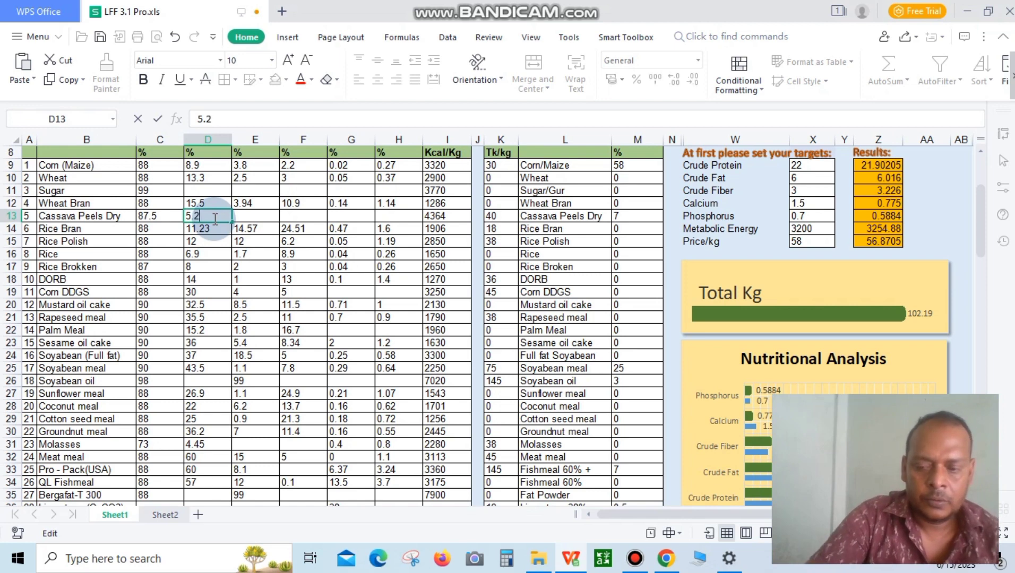
key("Return")
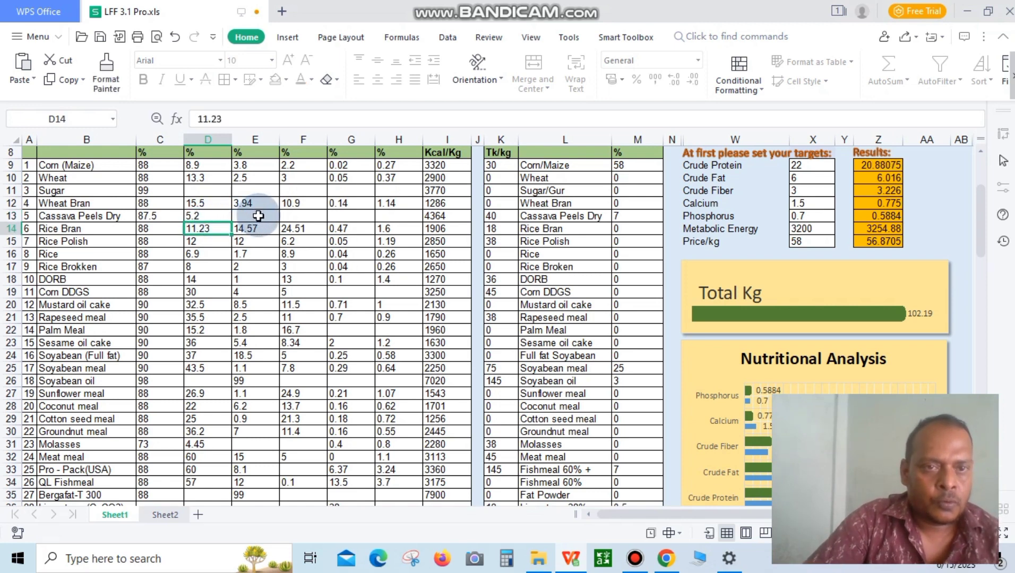
double_click(258, 216)
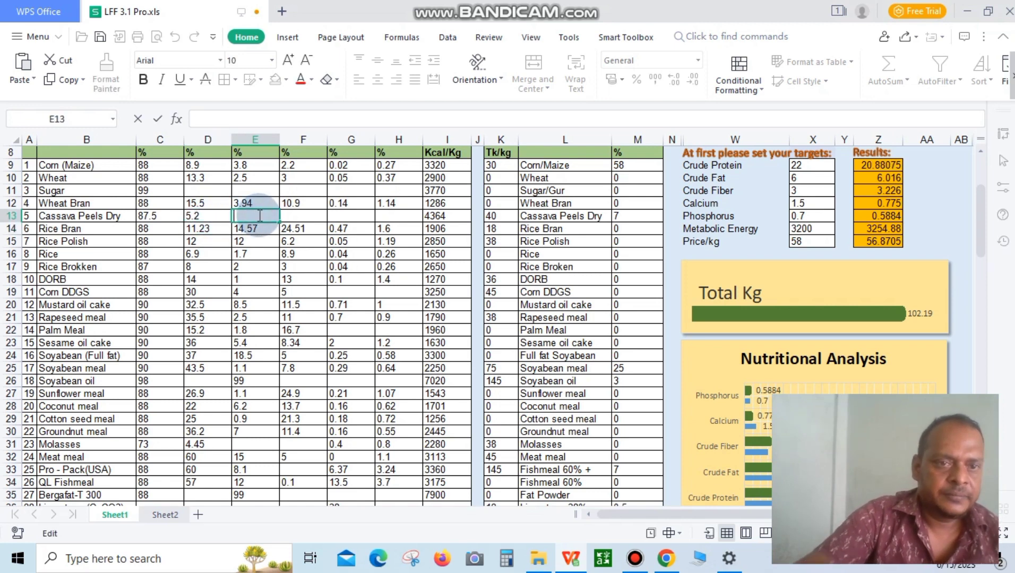
type("1")
key("Return")
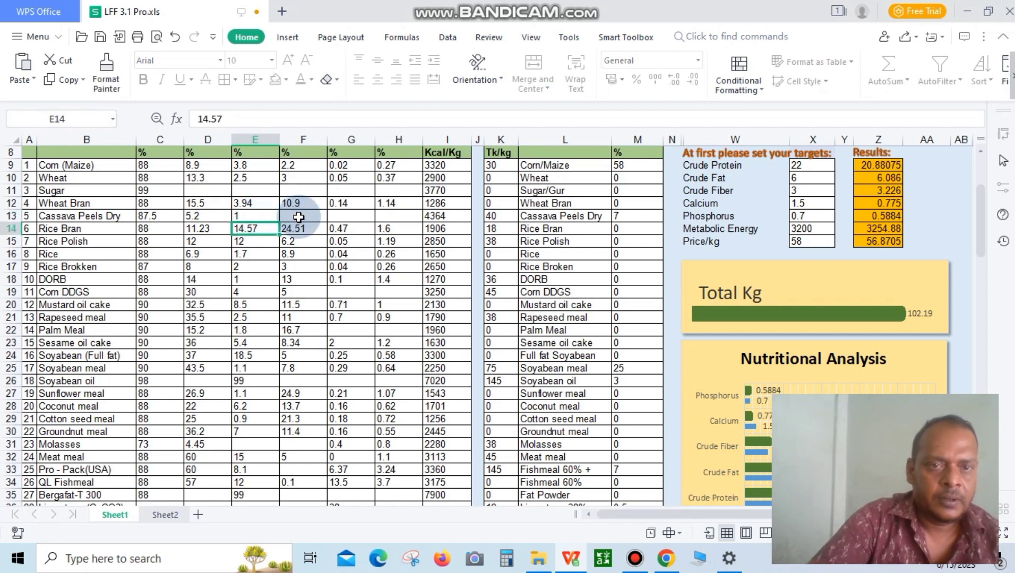
- Enter crude fiber 14 in F13, calcium 4.5 in G13, and begin phosphorus 0.8 in H13
double_click(303, 217)
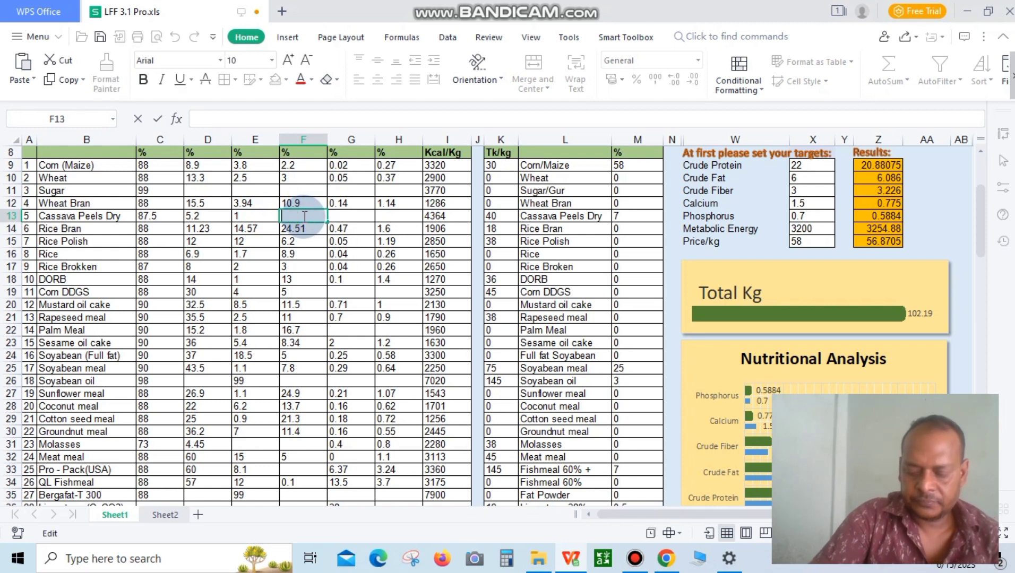
type("14")
key("Return")
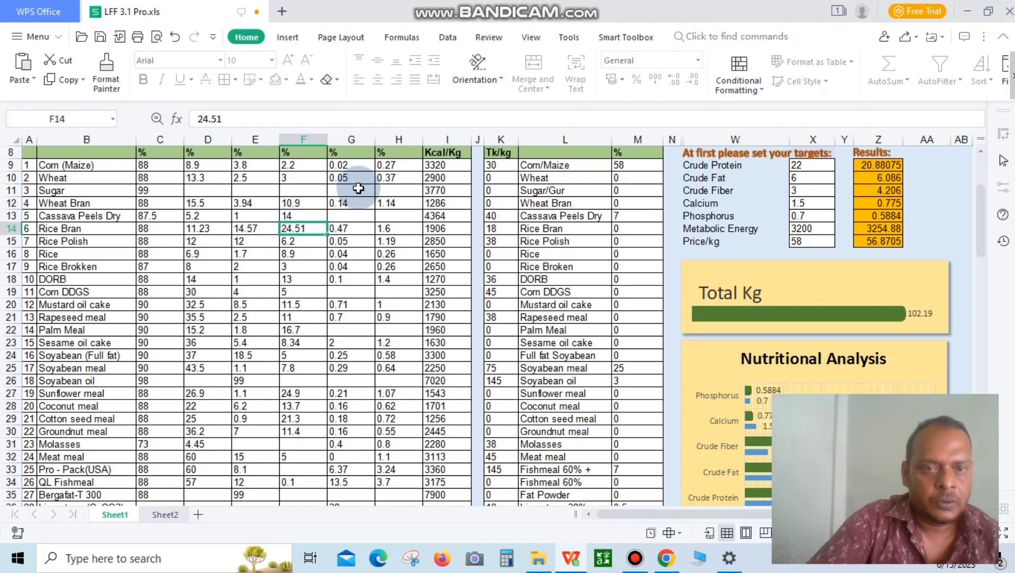
double_click(359, 215)
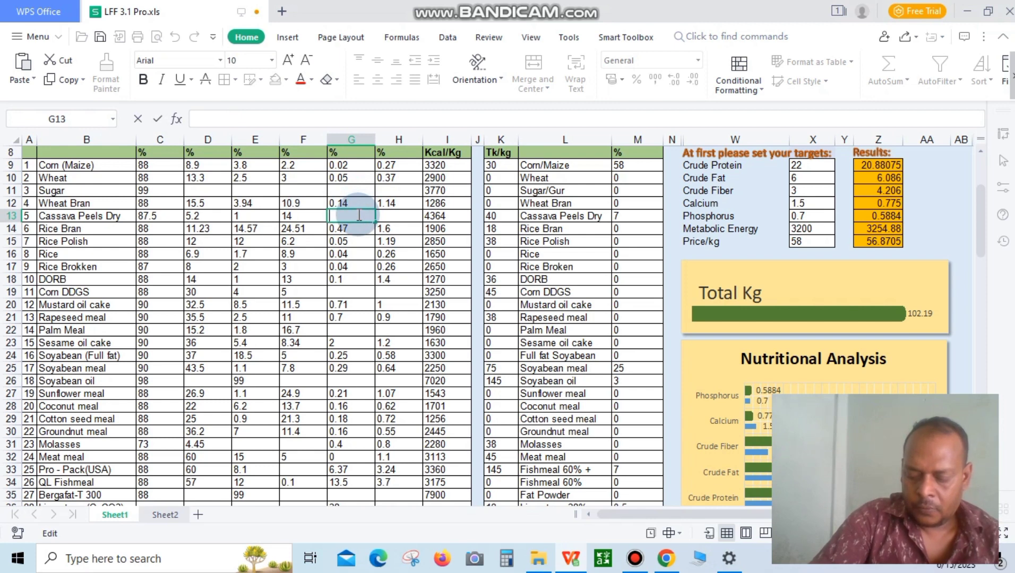
type("4.5")
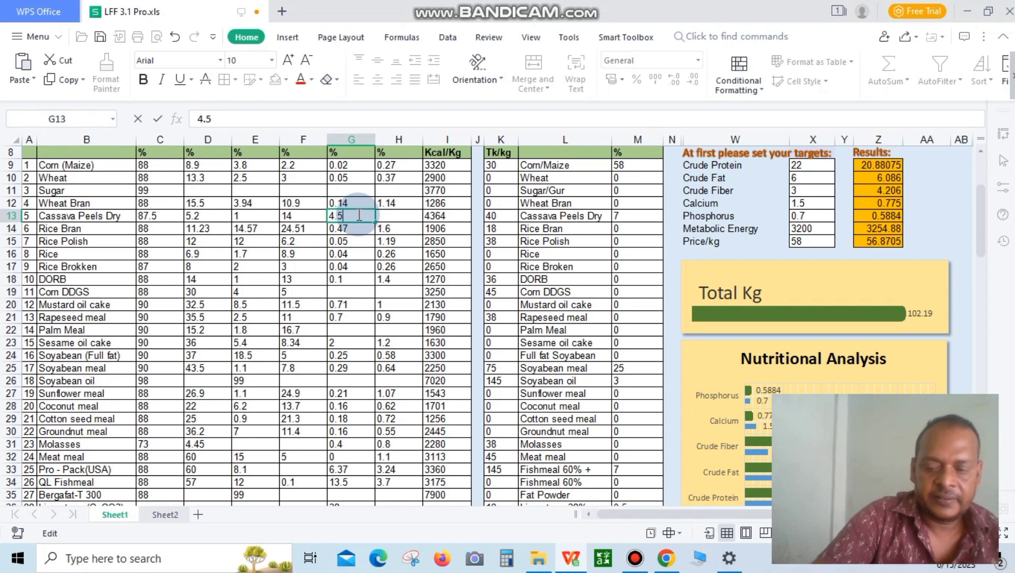
key("Return")
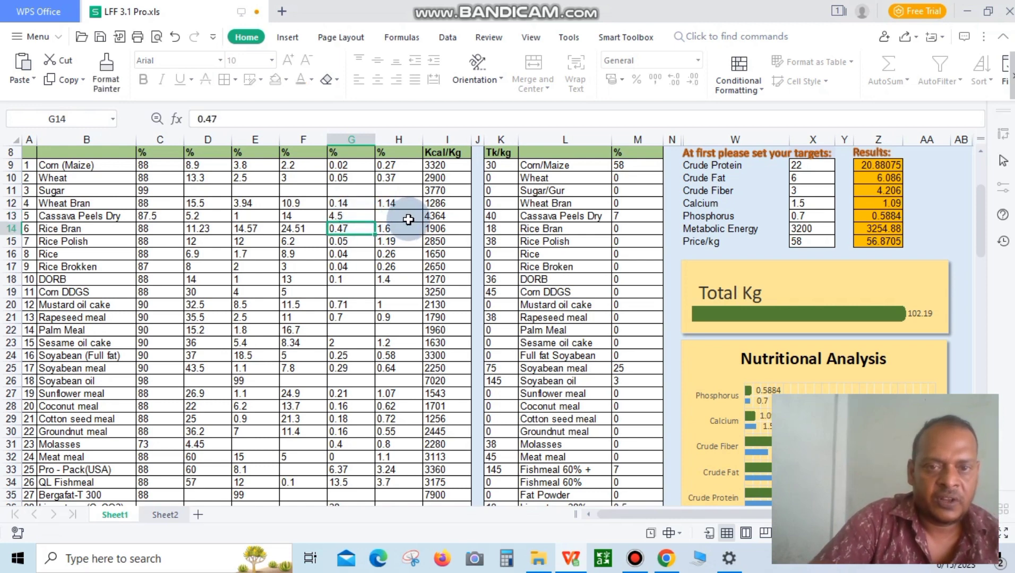
double_click(410, 216)
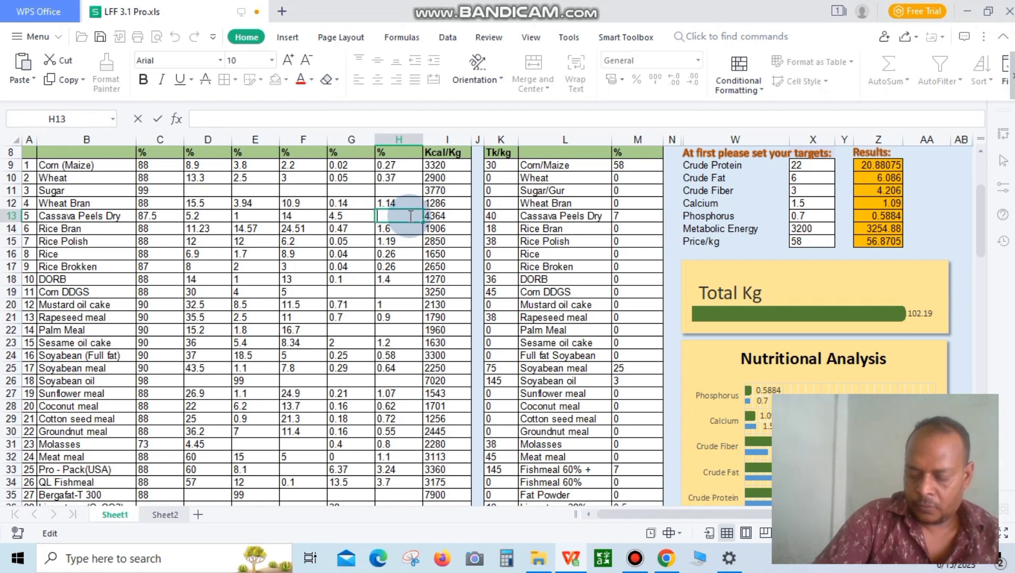
type("0")
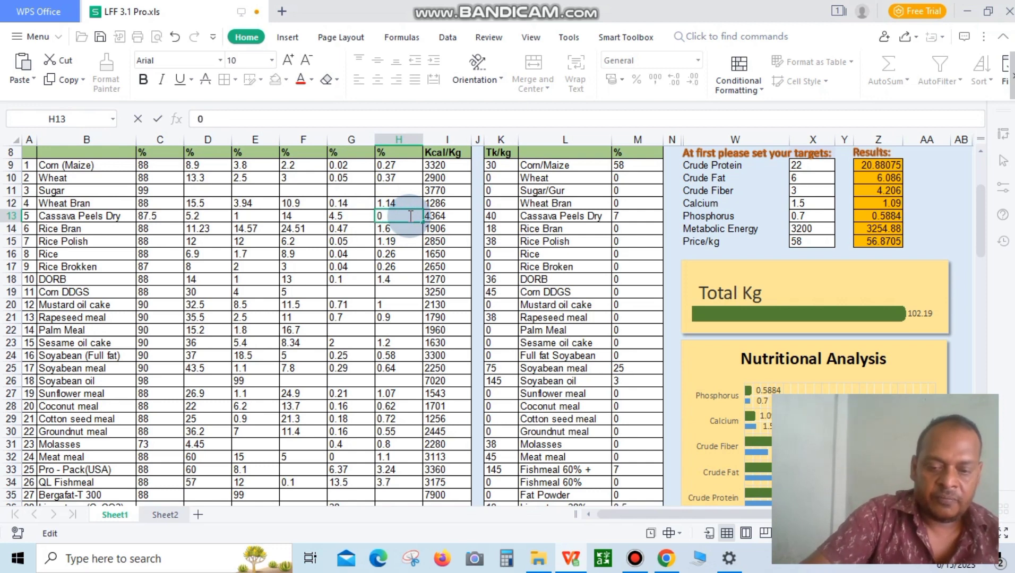
type(".8")
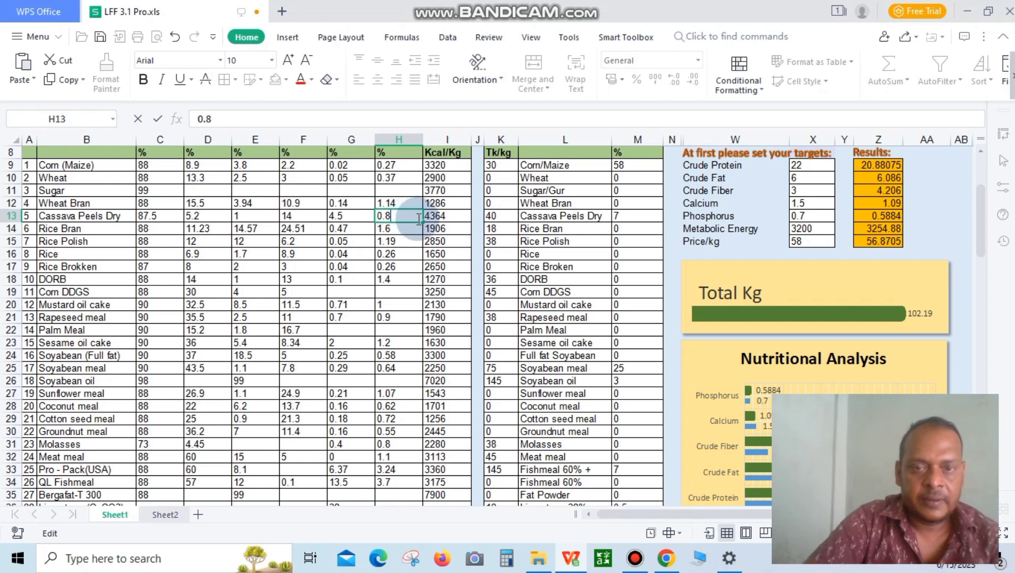
- Confirm 0.8 phosphorus in H13 and replace I13's 4364 energy value with 19.5
left_click(452, 217)
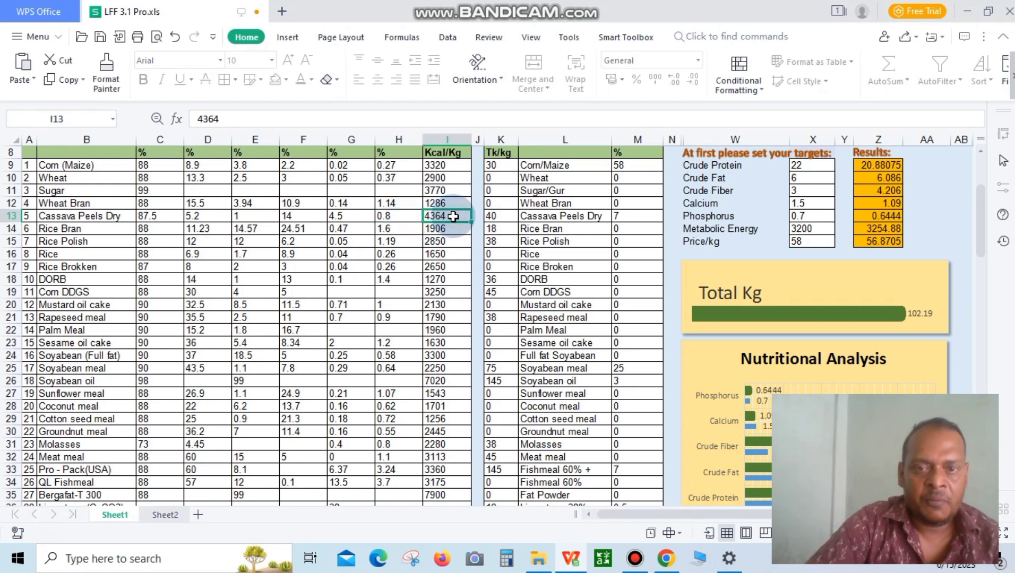
double_click(455, 216)
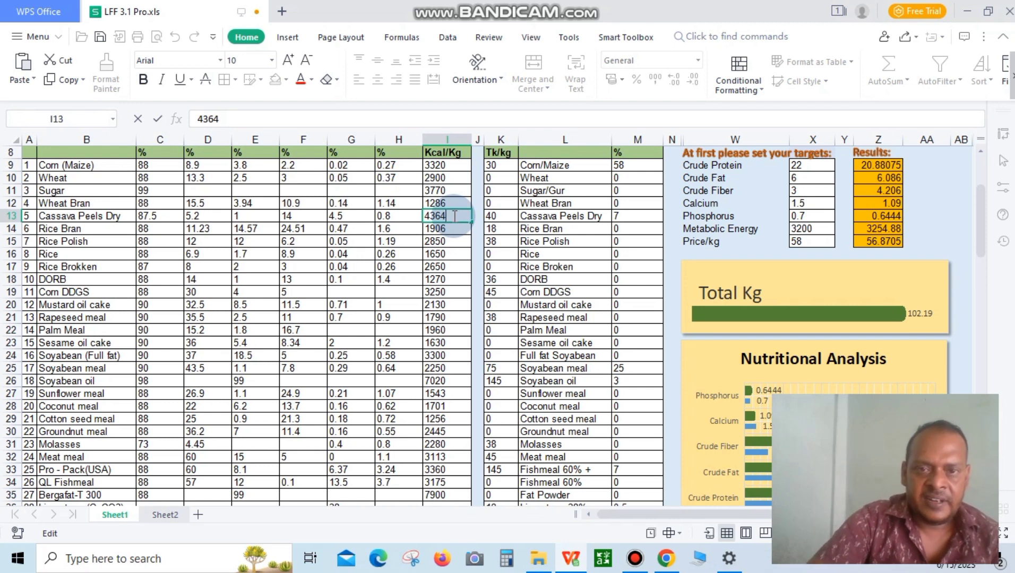
key("BackSpace")
key("BackSpace")
key("BackSpace")
key("BackSpace")
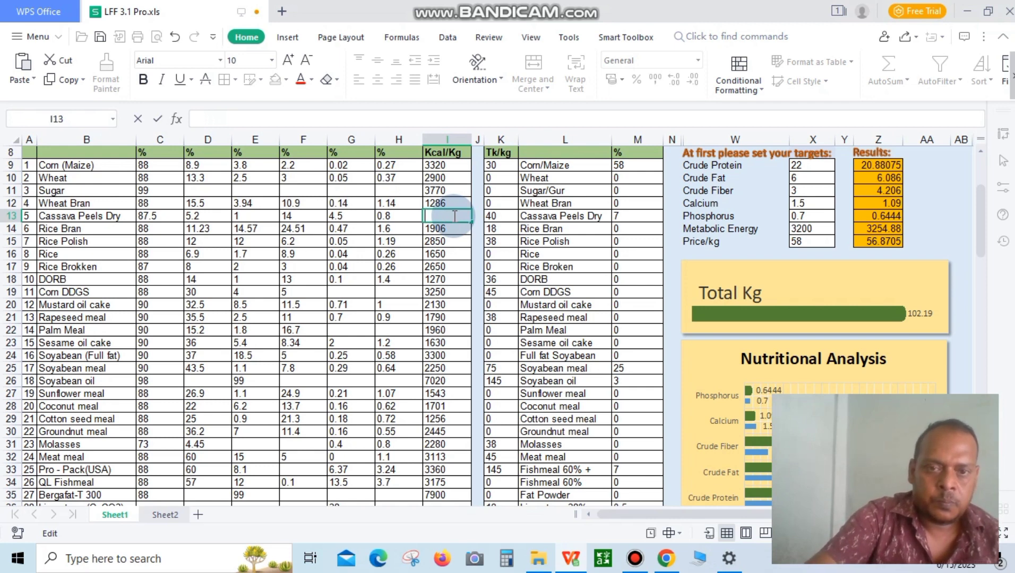
type("19")
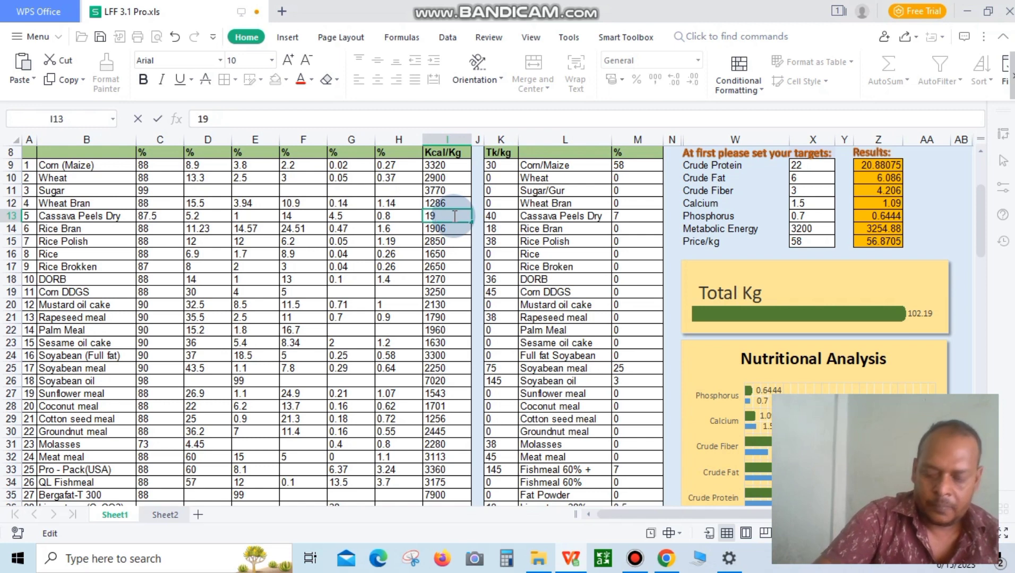
type(".5")
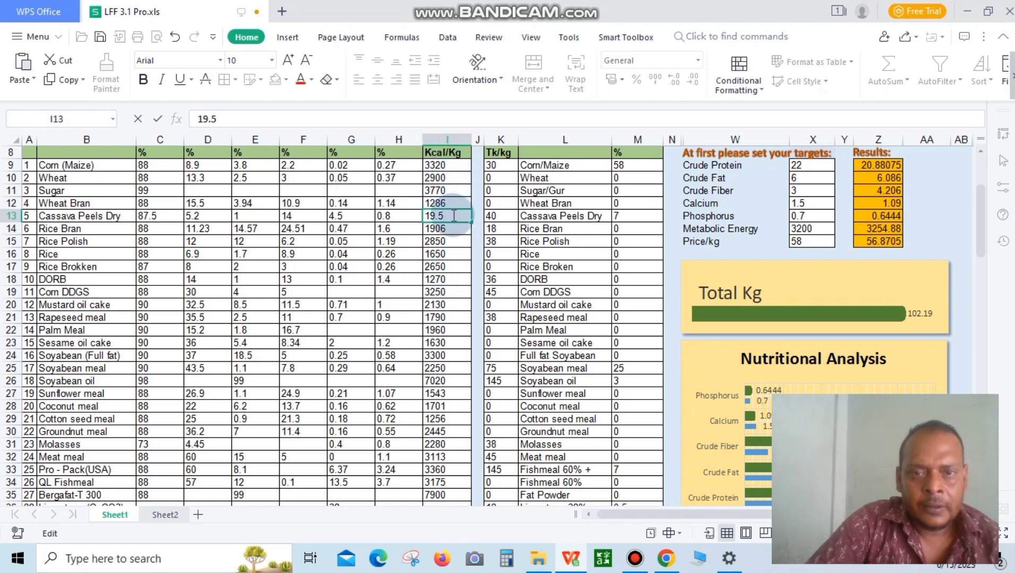
- Search Google in a new Chrome tab for megajoule to kilocalorie (1 MJ = 239.006 kcal)
left_click(666, 562)
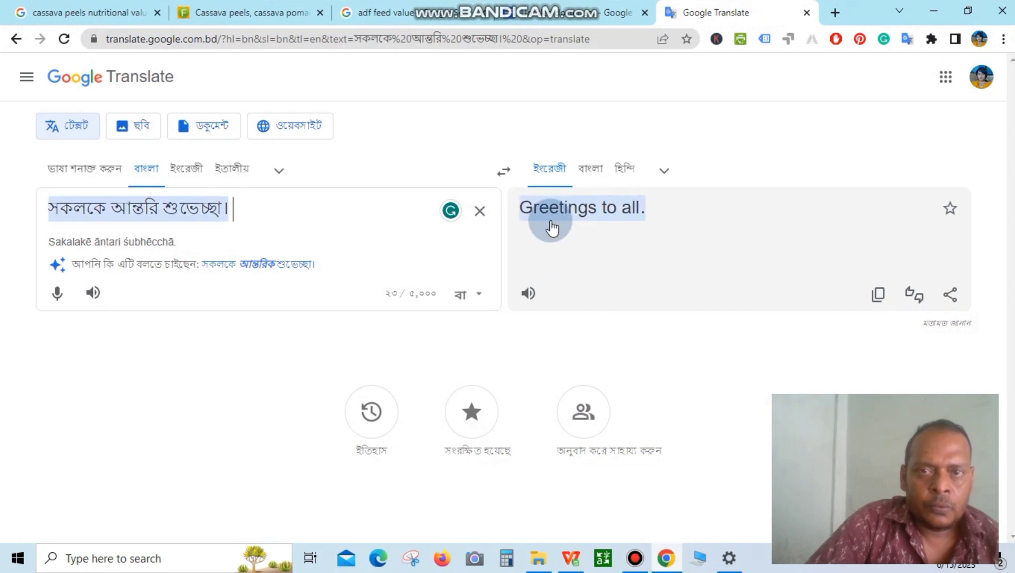
left_click(837, 11)
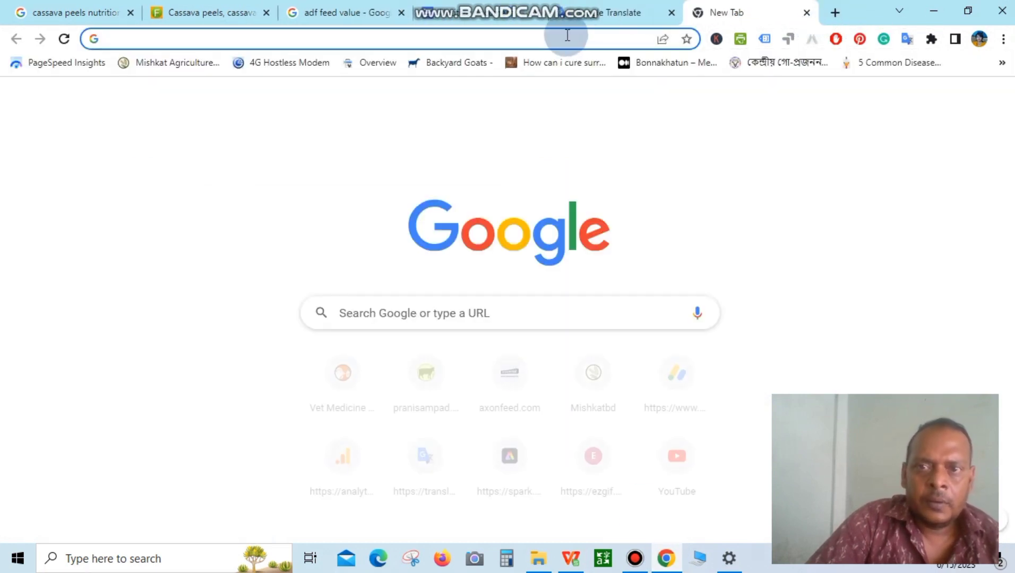
left_click(563, 38)
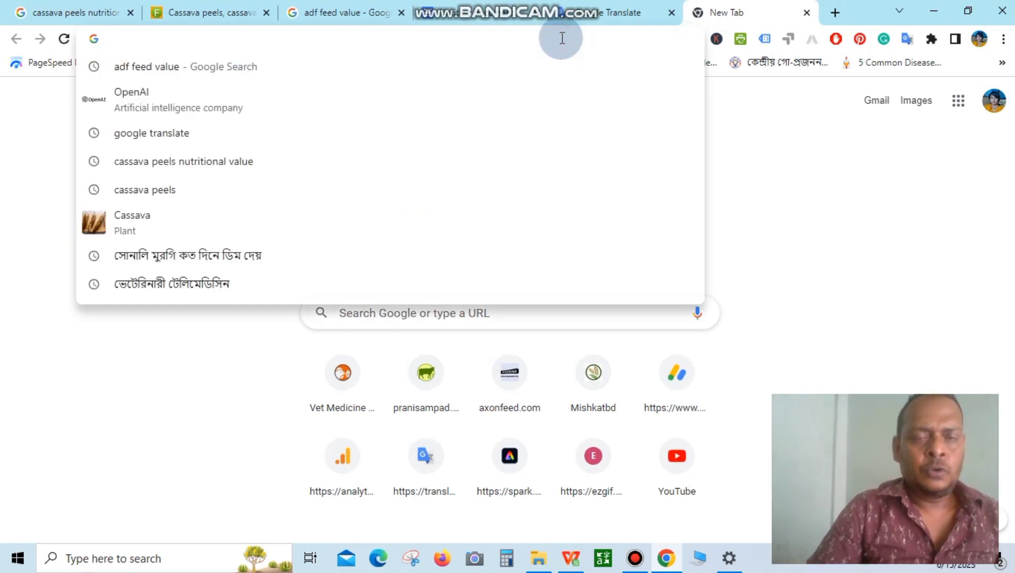
type("mega")
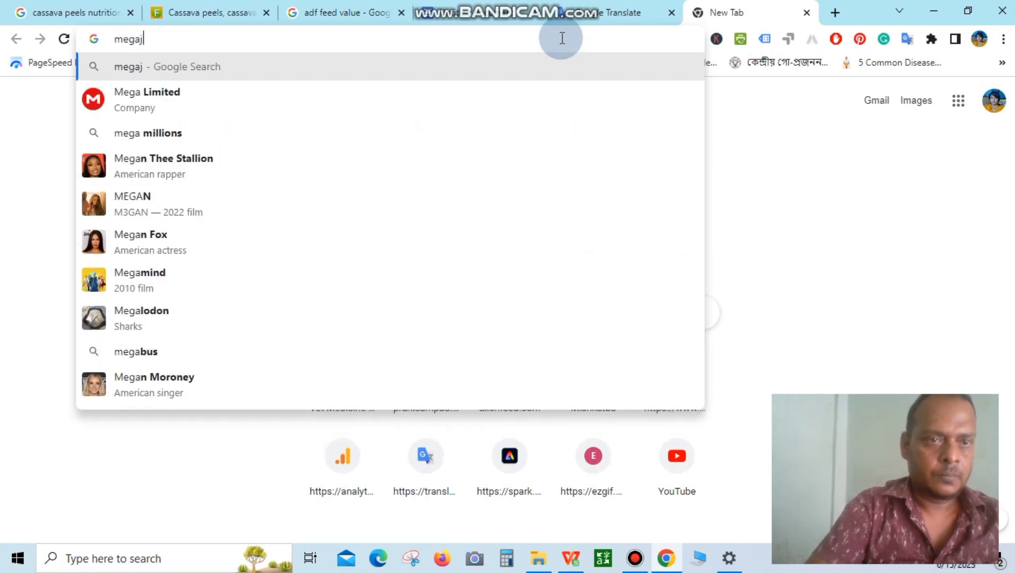
type("j")
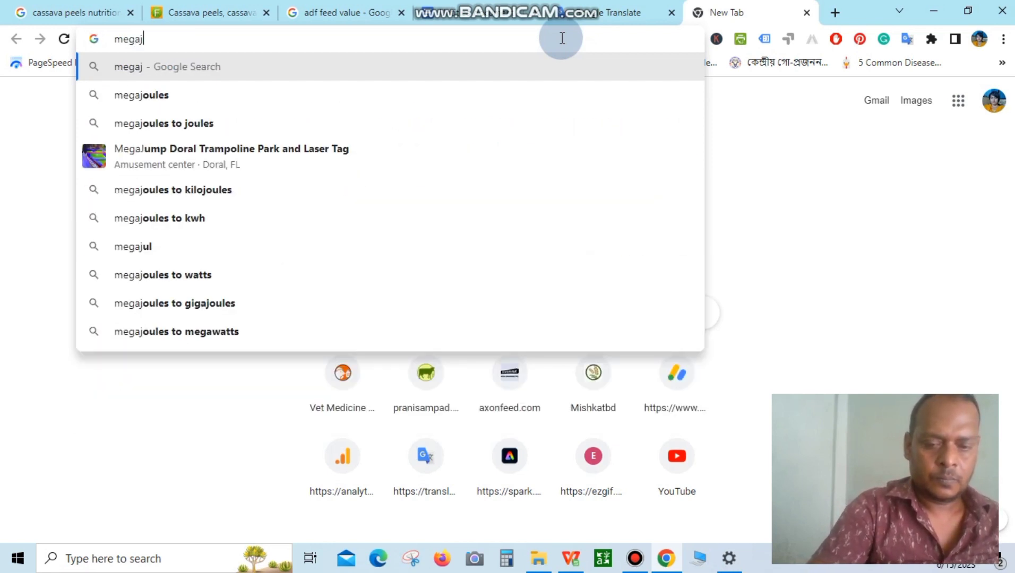
type("ul")
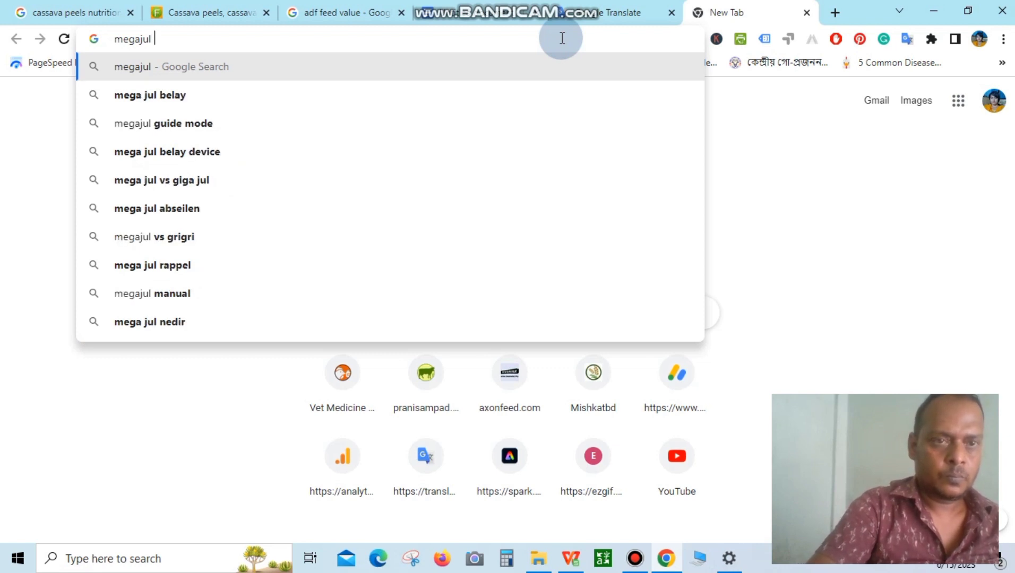
type(" to")
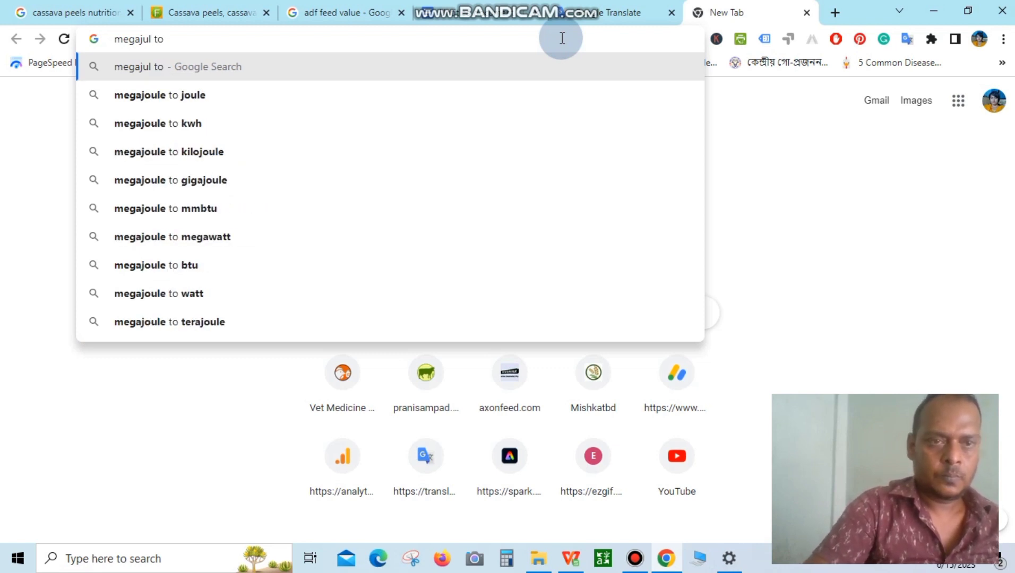
type(" kilo")
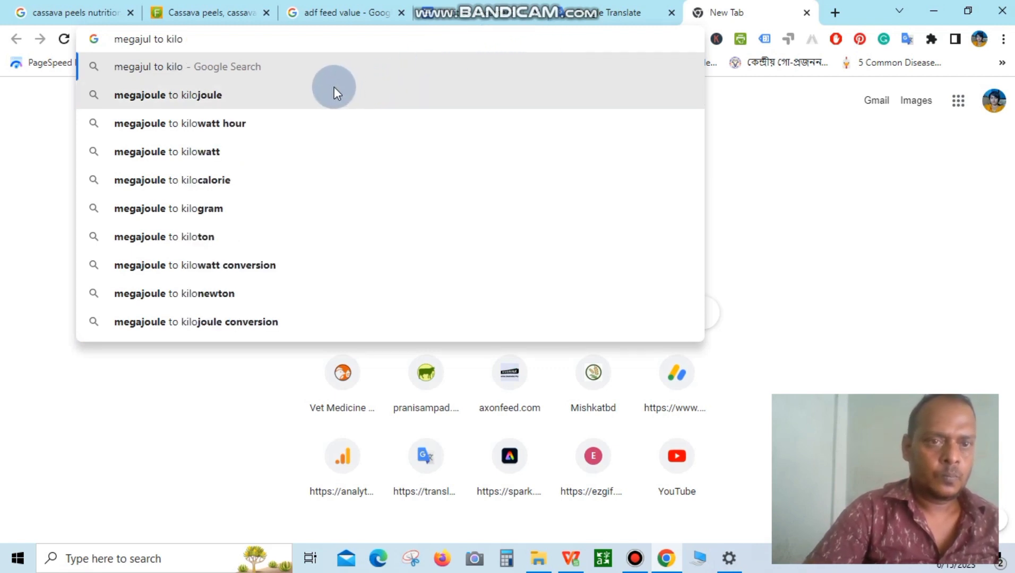
left_click(273, 179)
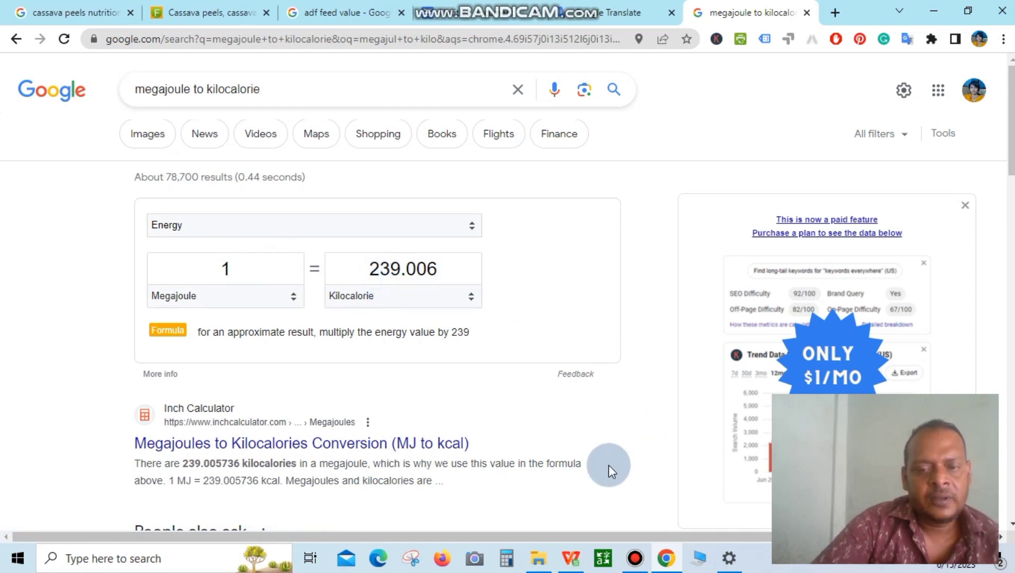
- Calculate 19.5 × 239 = 4,660.5 in Calculator, then minimize it
left_click(511, 560)
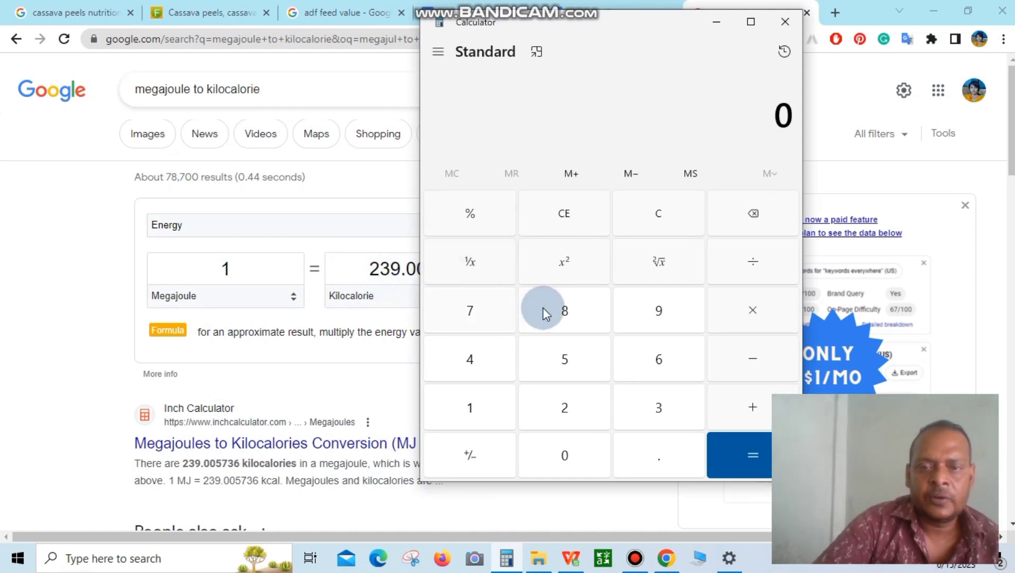
left_click(474, 406)
left_click(670, 310)
left_click(667, 311)
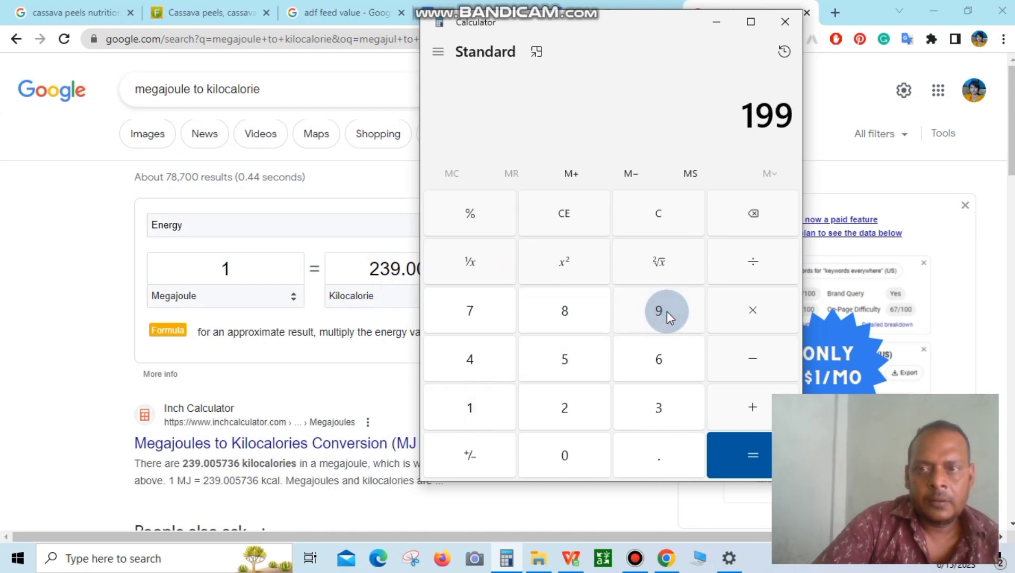
left_click(759, 212)
left_click(665, 456)
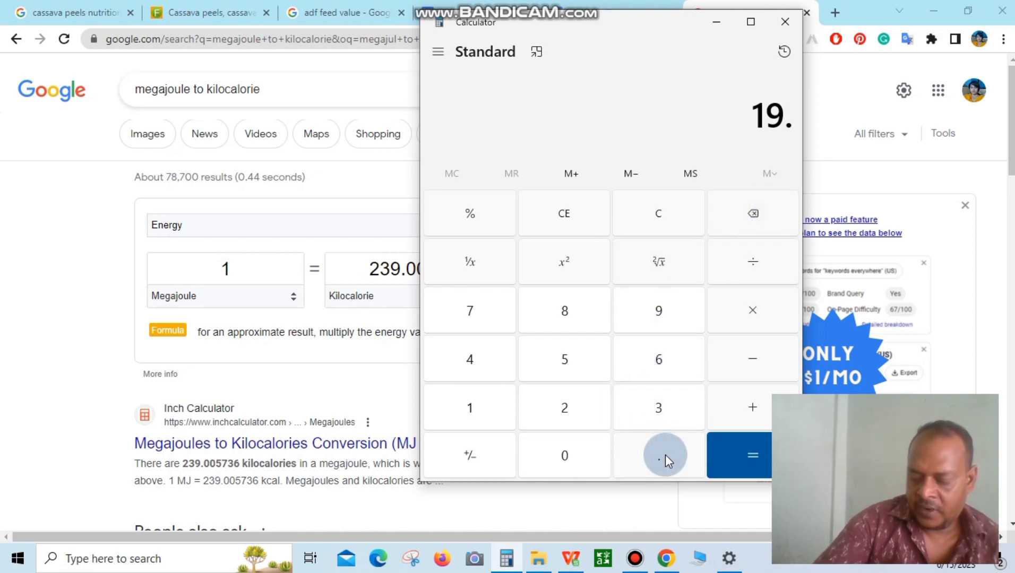
left_click(565, 366)
left_click(747, 311)
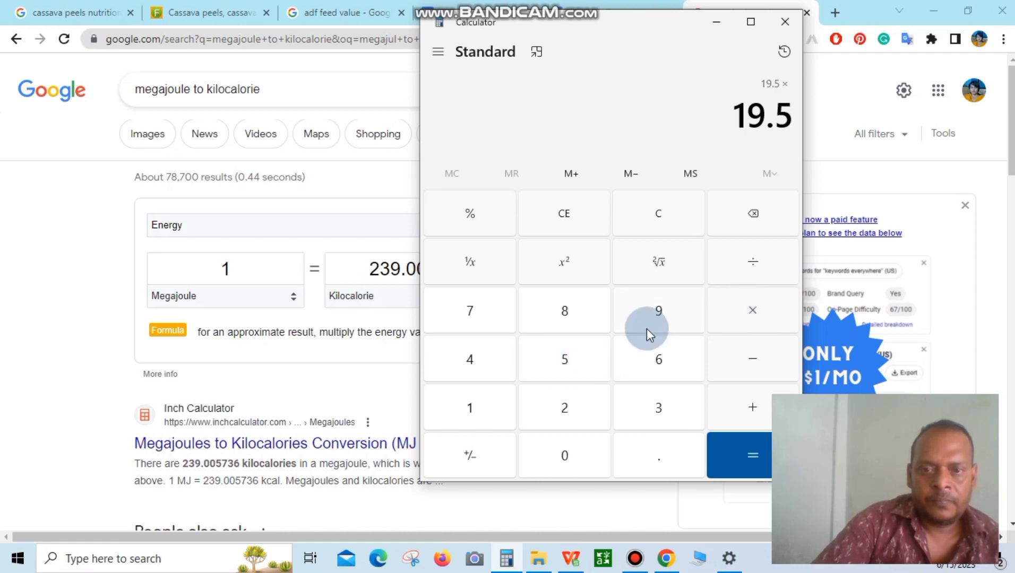
left_click(560, 403)
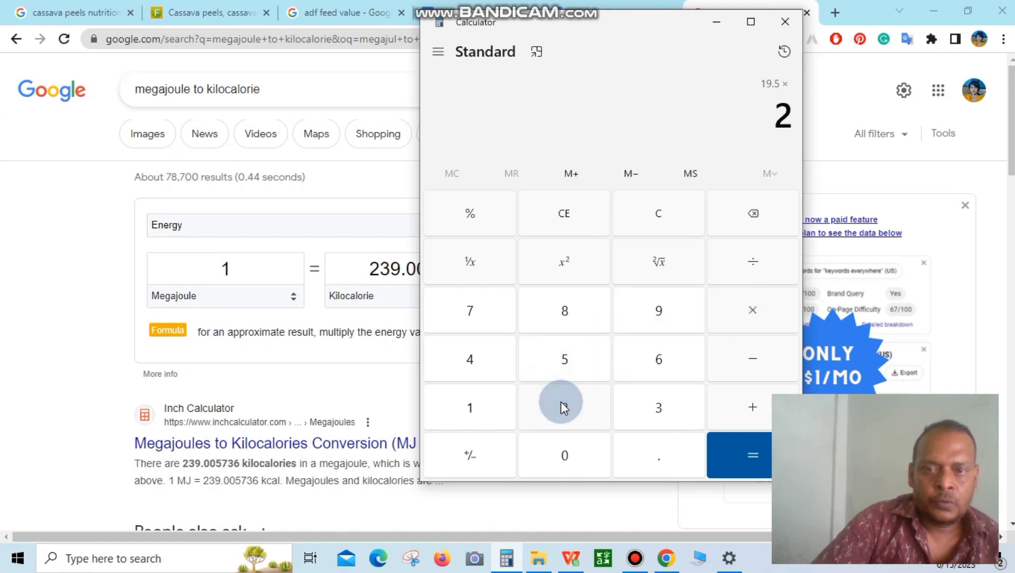
left_click(658, 407)
left_click(663, 314)
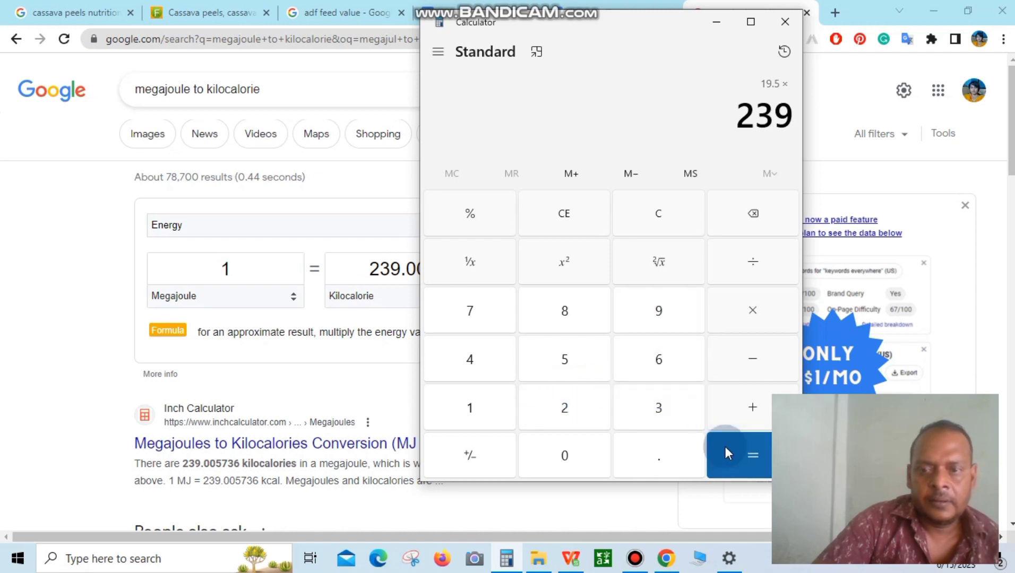
left_click(734, 465)
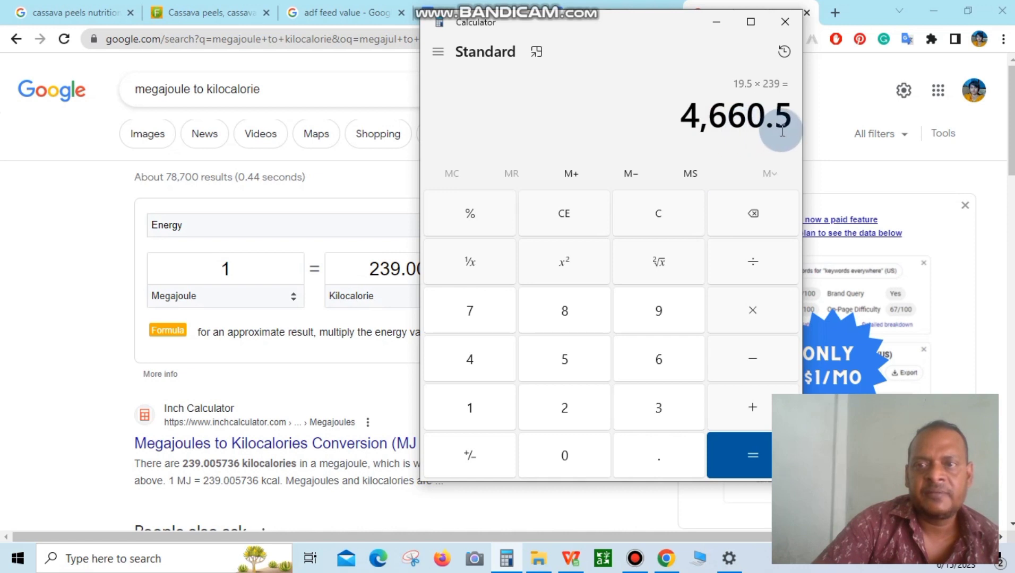
left_click(717, 23)
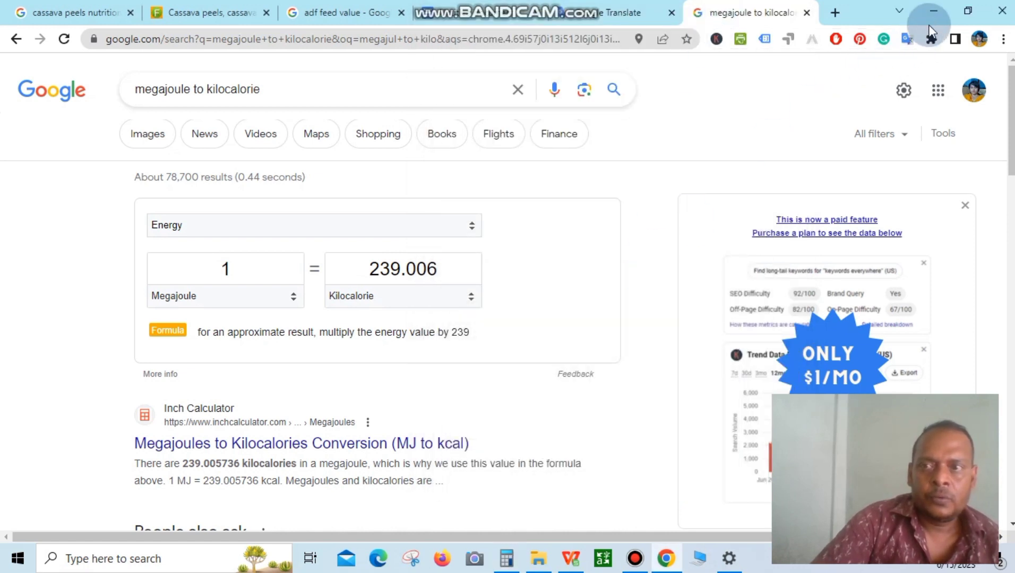
- Hide Chrome and recheck the 4,660.5 Calculator result before returning to the spreadsheet
left_click(936, 15)
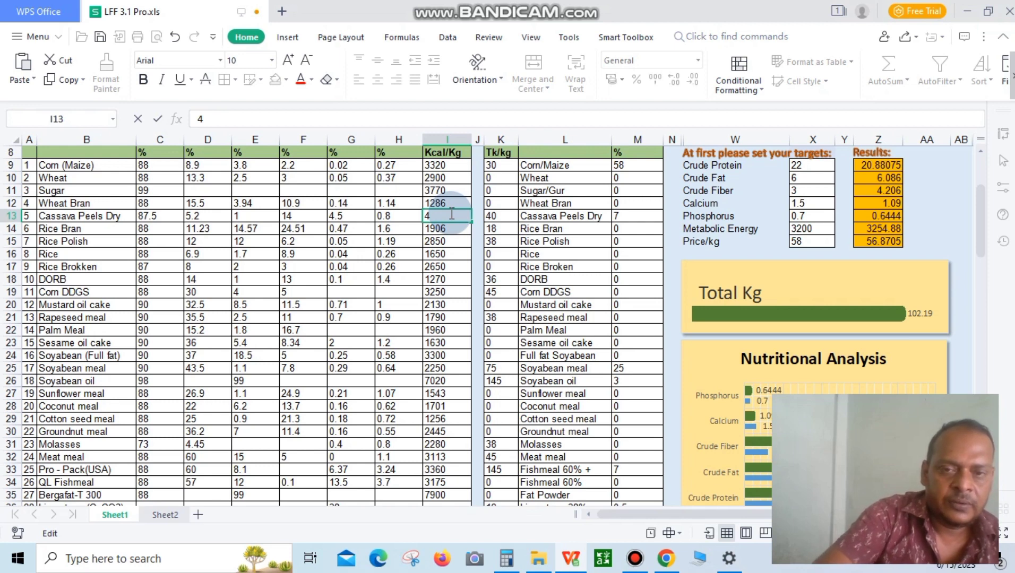
left_click(505, 558)
left_click(506, 563)
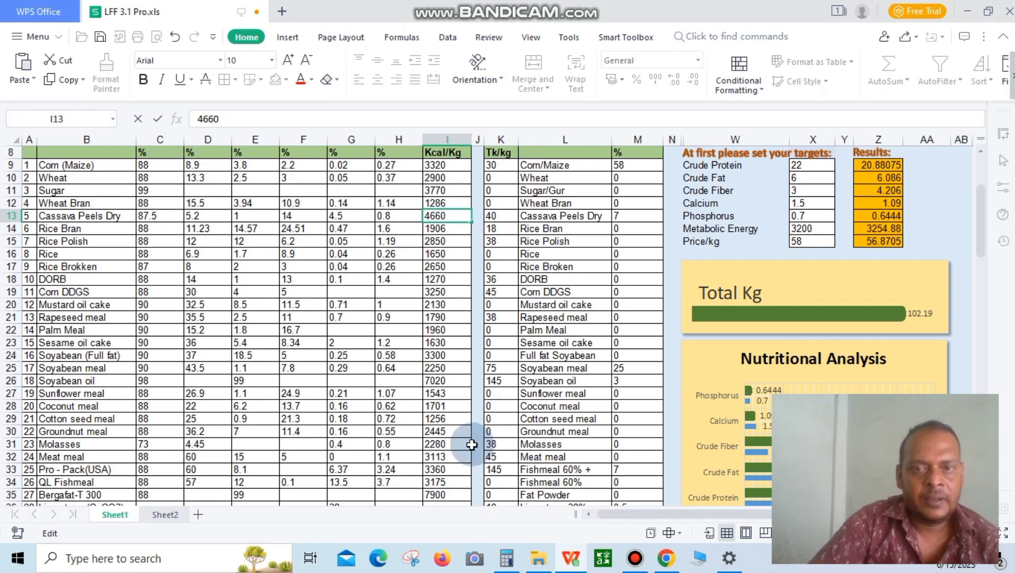
- Commit 4660 kcal/kg in I13, zero the M13 quantity, and inspect the Z14 metabolic energy formula
left_click(634, 216)
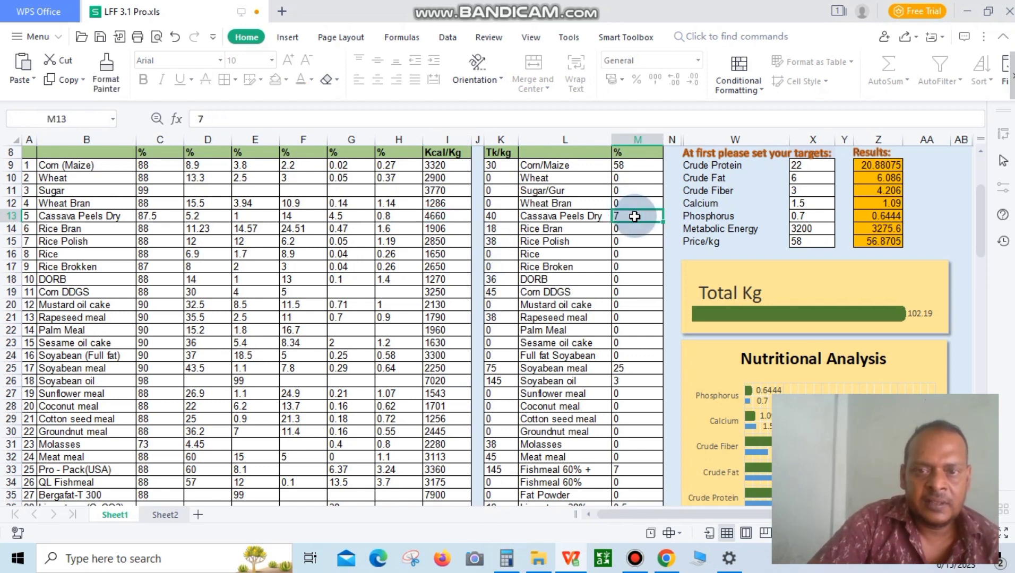
left_click(505, 217)
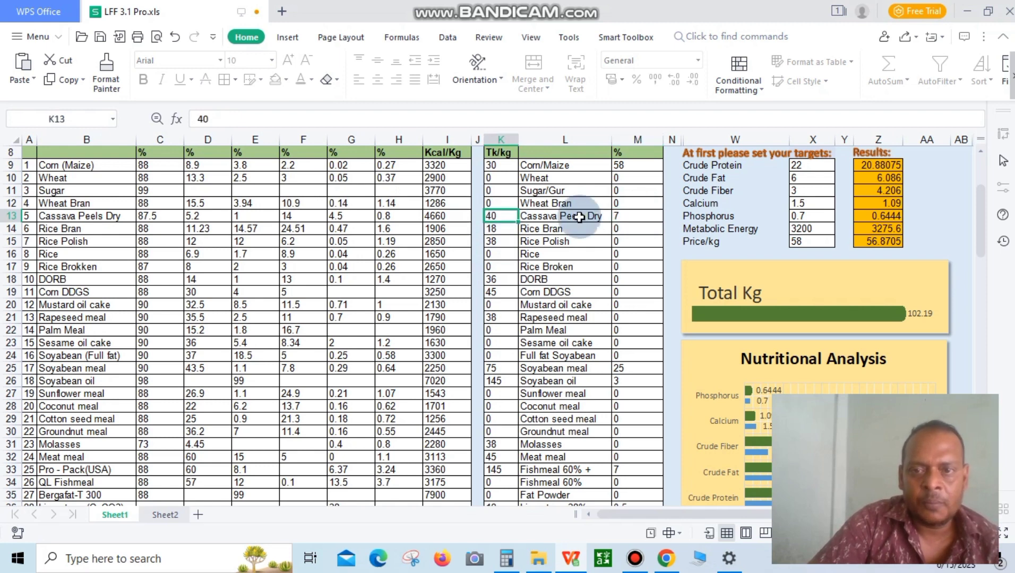
left_click(633, 217)
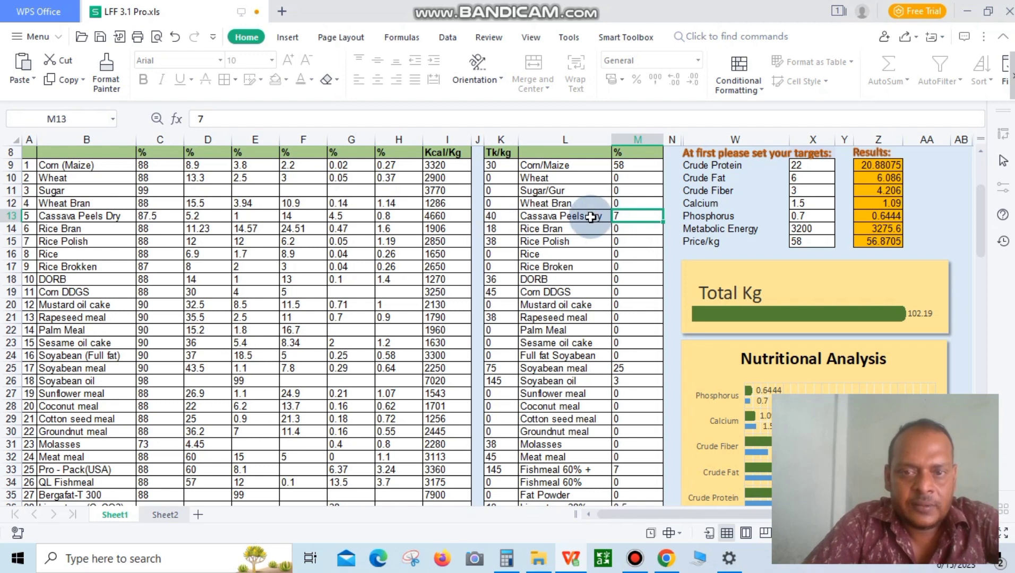
key("BackSpace")
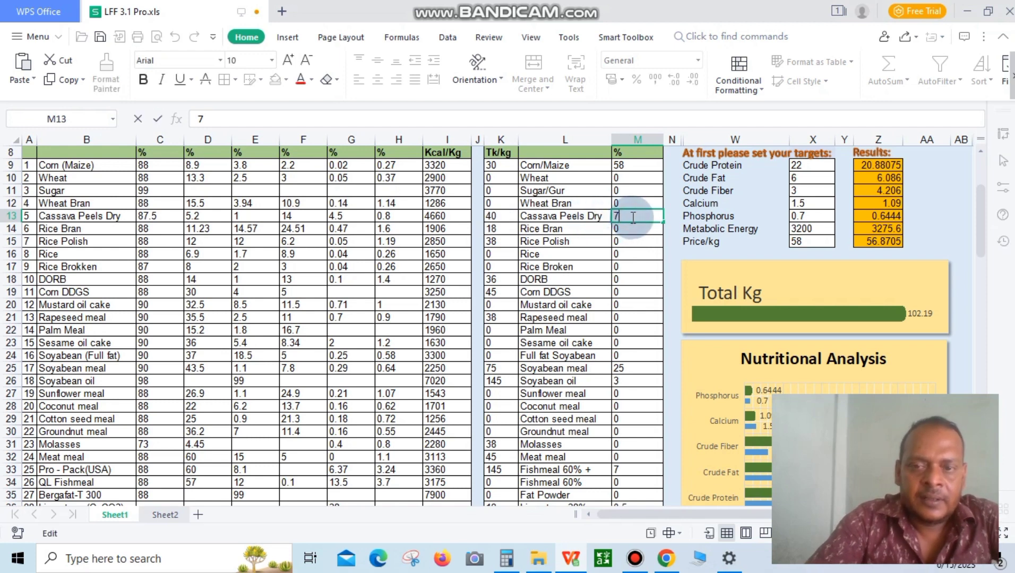
key("Return")
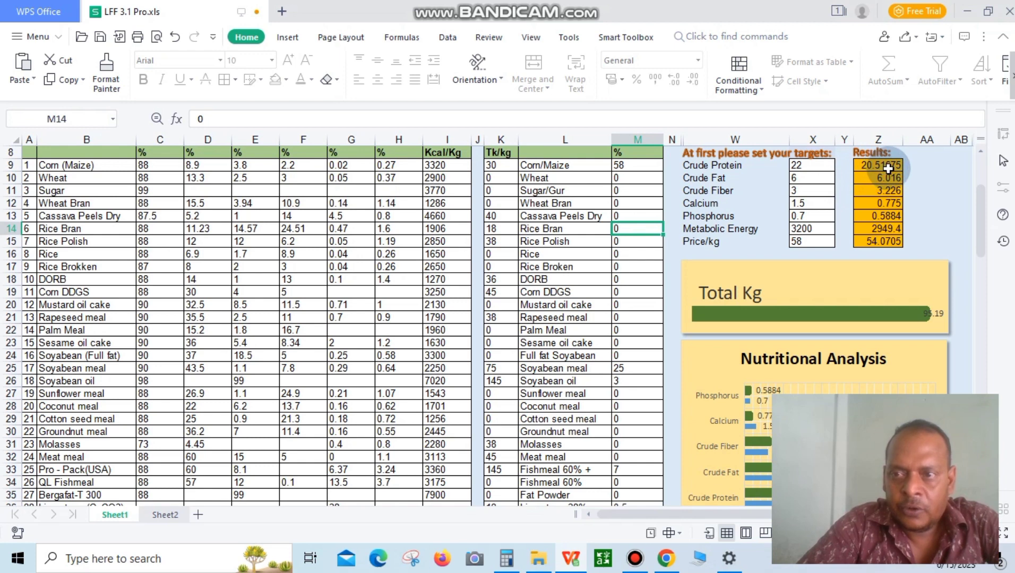
left_click(895, 229)
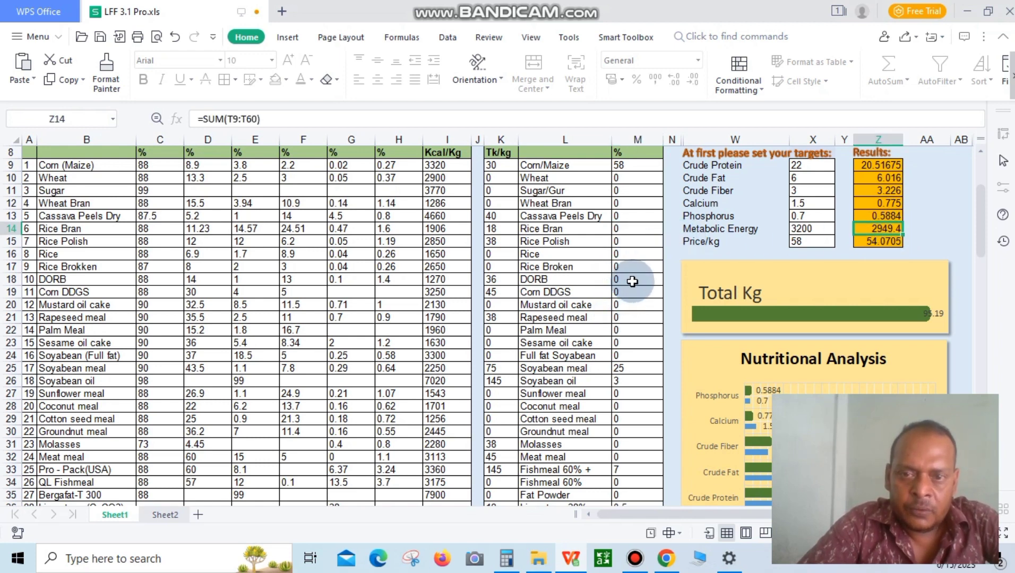
- Set the Cassava Peels Dry quantity in M13 to 10
left_click(626, 217)
key("BackSpace")
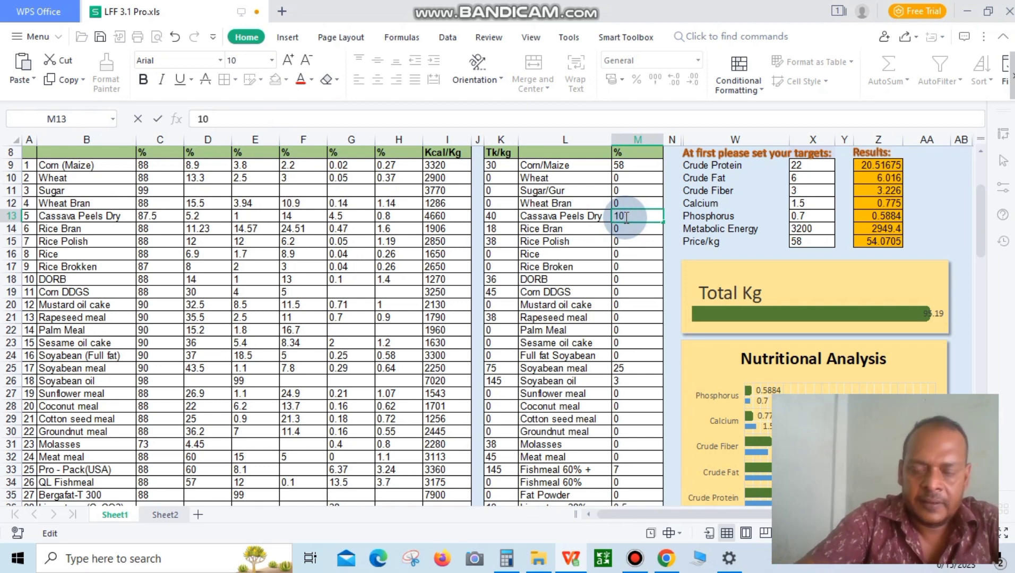
key("Return")
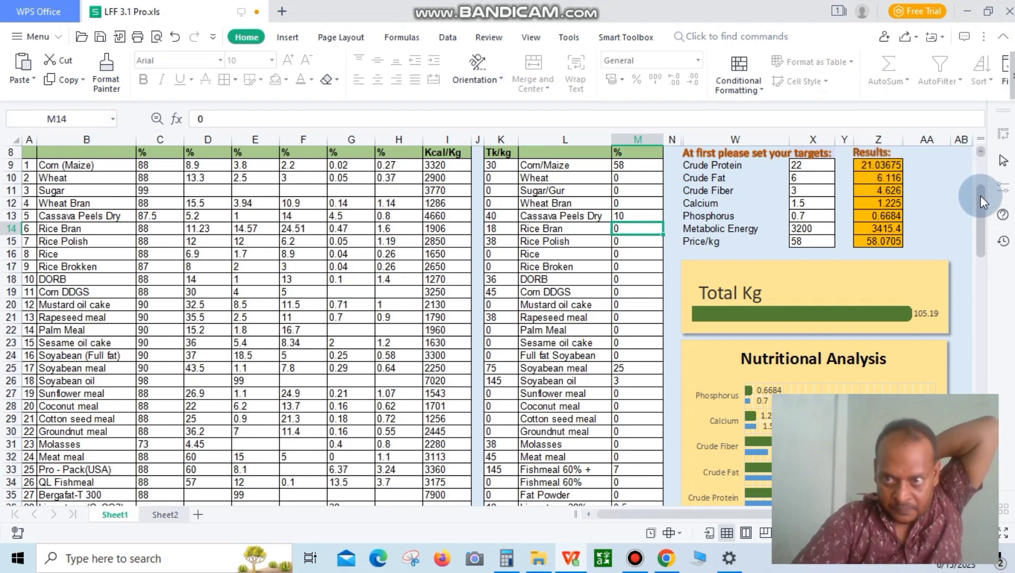
- Save the workbook from the Menu, then review the 105.19 kg total and cost chart
left_click_drag(980, 197, 986, 176)
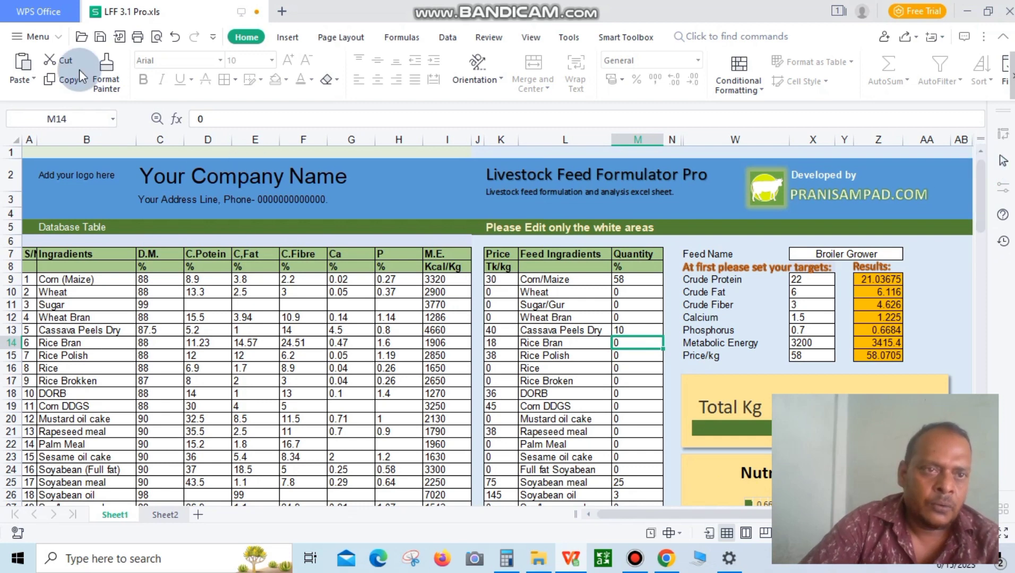
left_click(17, 38)
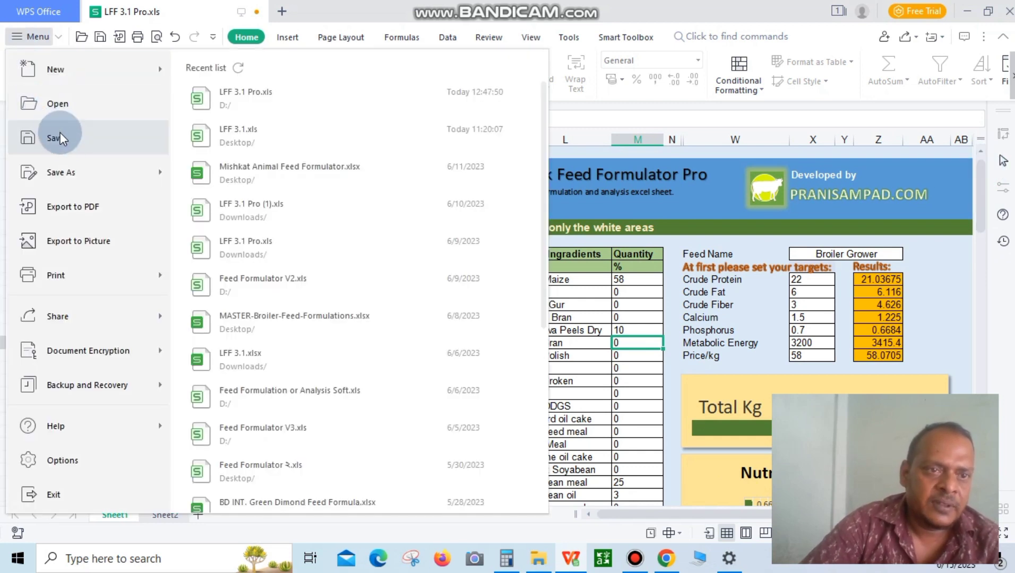
left_click(64, 139)
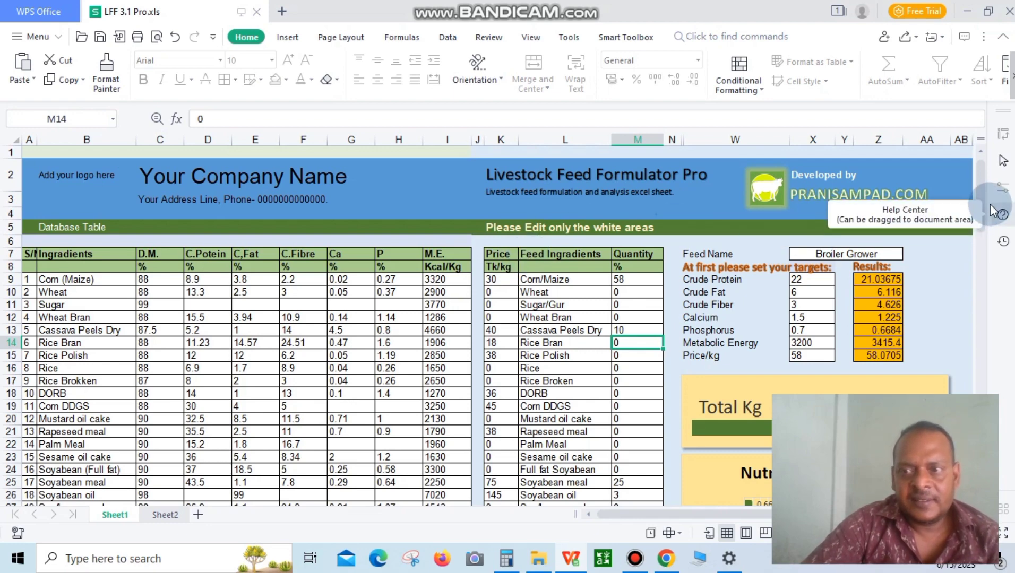
scroll(983, 199, "down", 1)
left_click_drag(986, 202, 1013, 178)
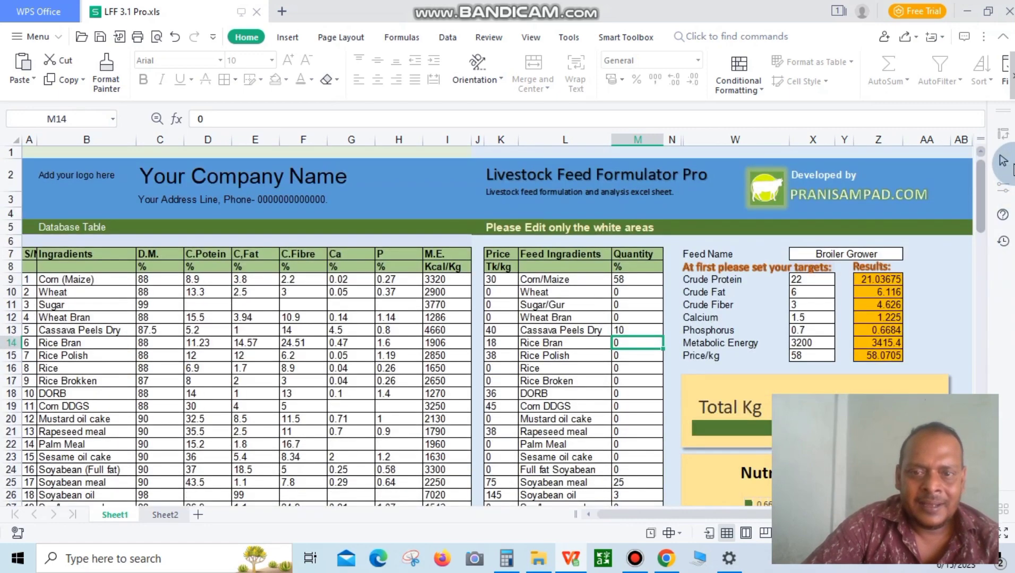
left_click(546, 321)
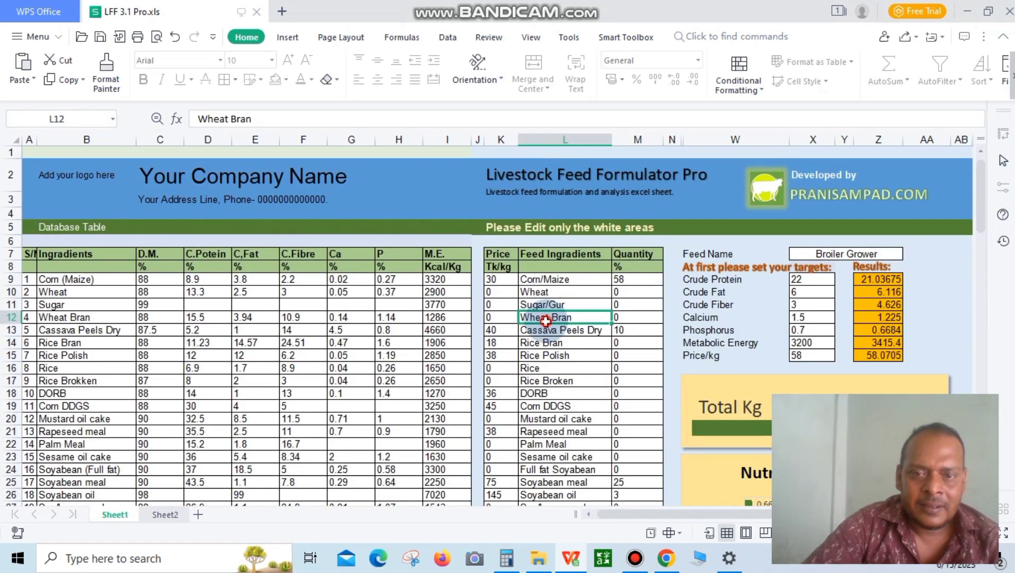
left_click(393, 318)
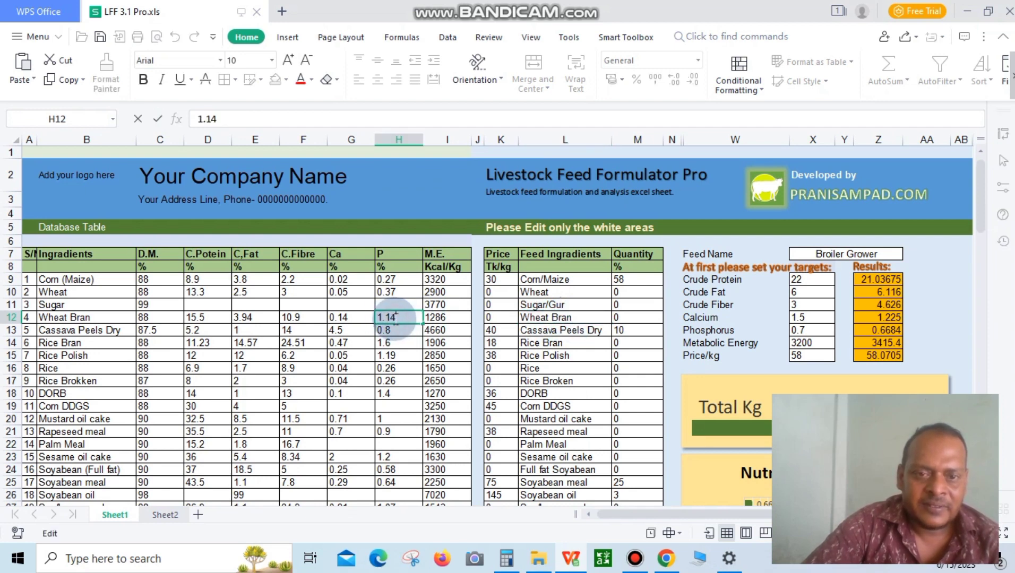
double_click(451, 318)
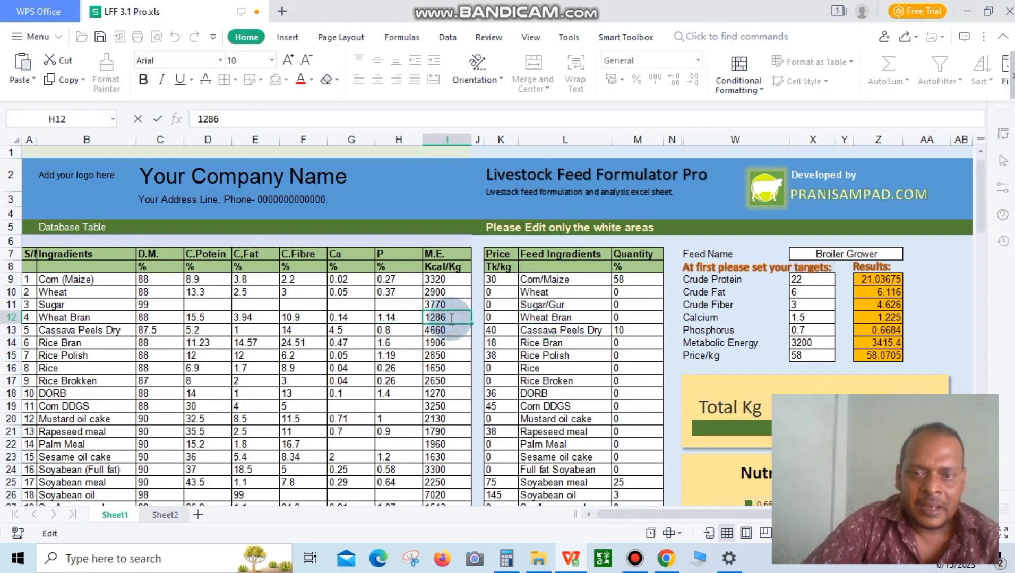
double_click(591, 355)
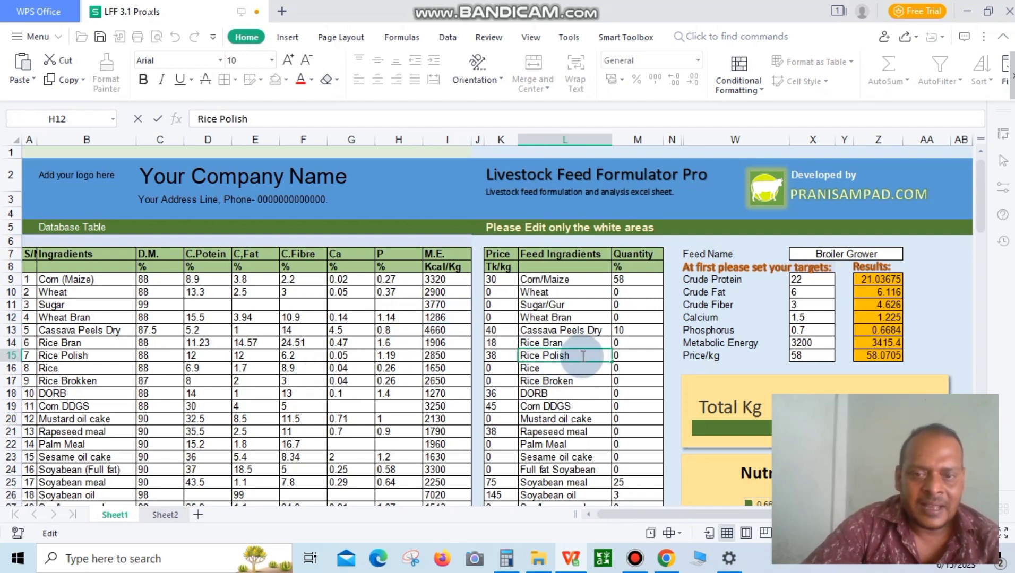
left_click_drag(580, 356, 523, 366)
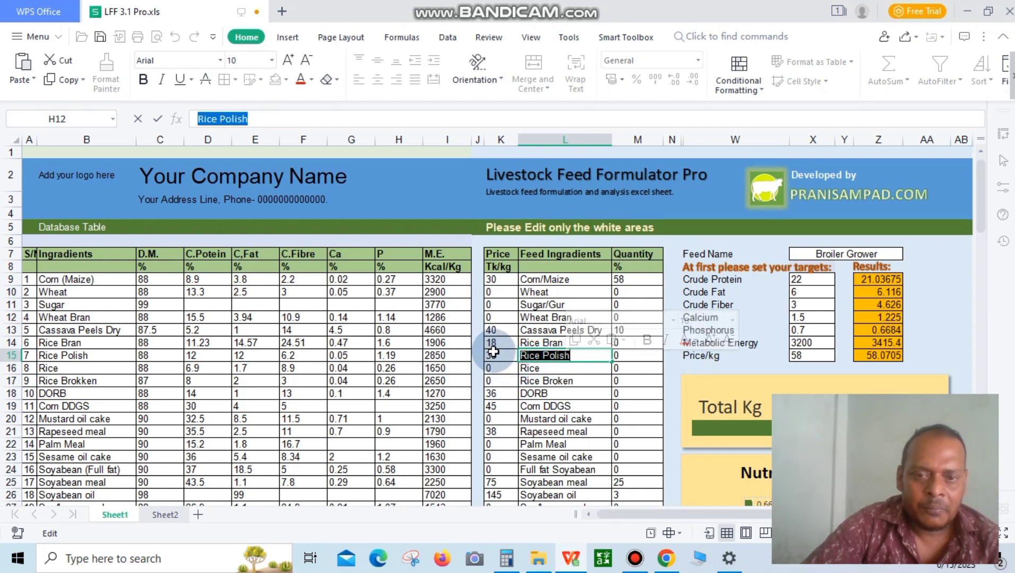
left_click(435, 357)
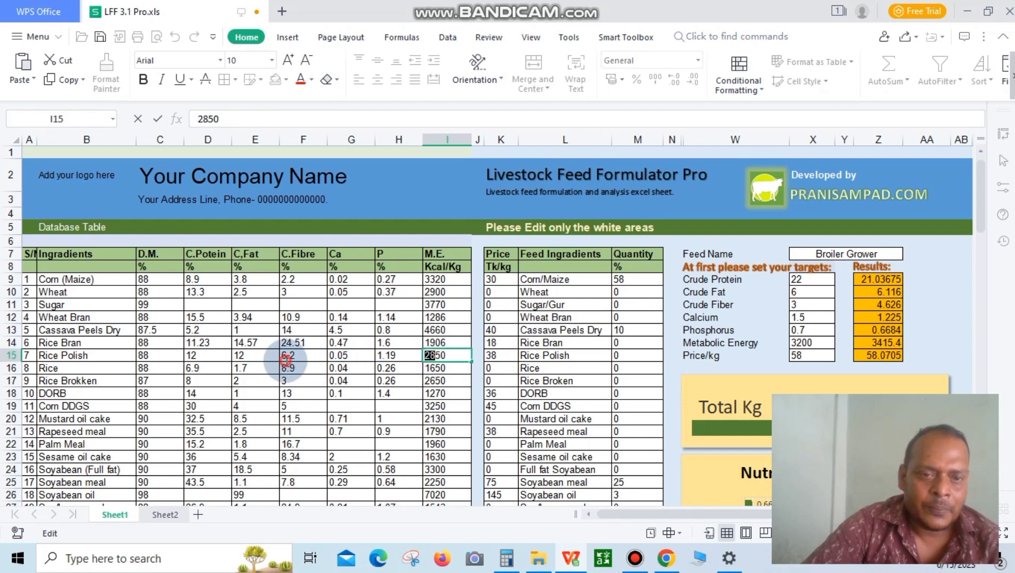
left_click(286, 357)
double_click(253, 355)
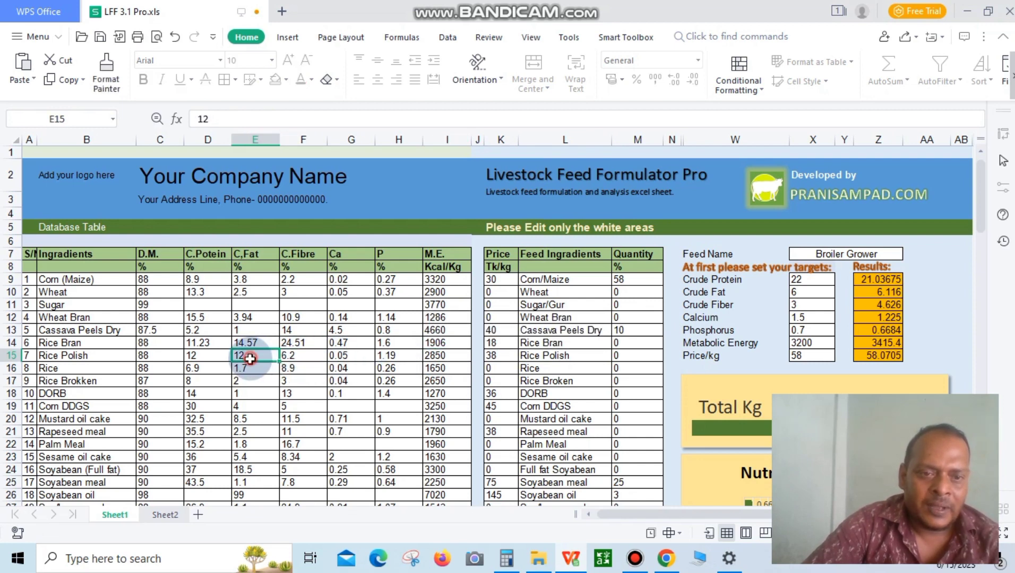
left_click(213, 358)
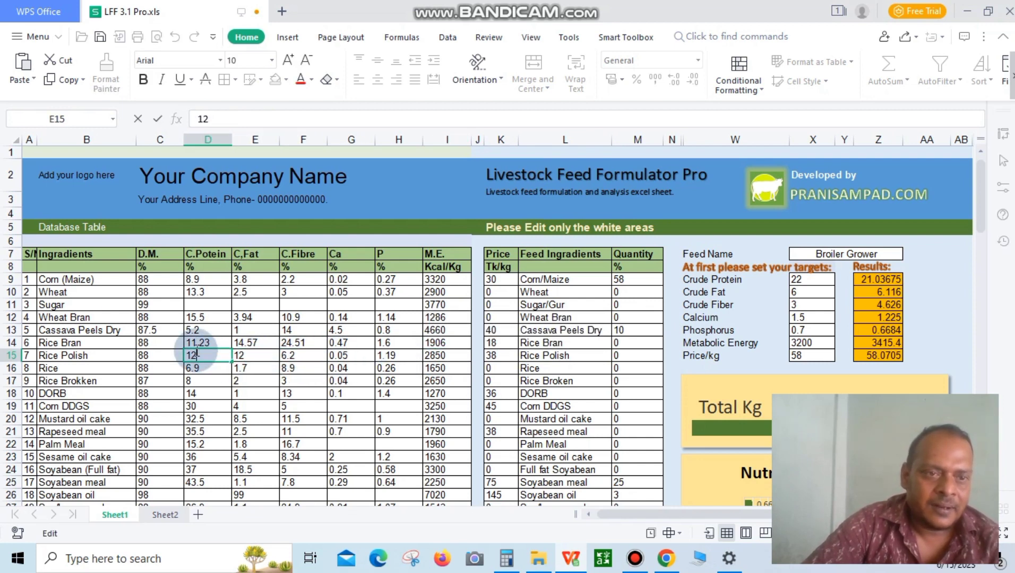
left_click(56, 230)
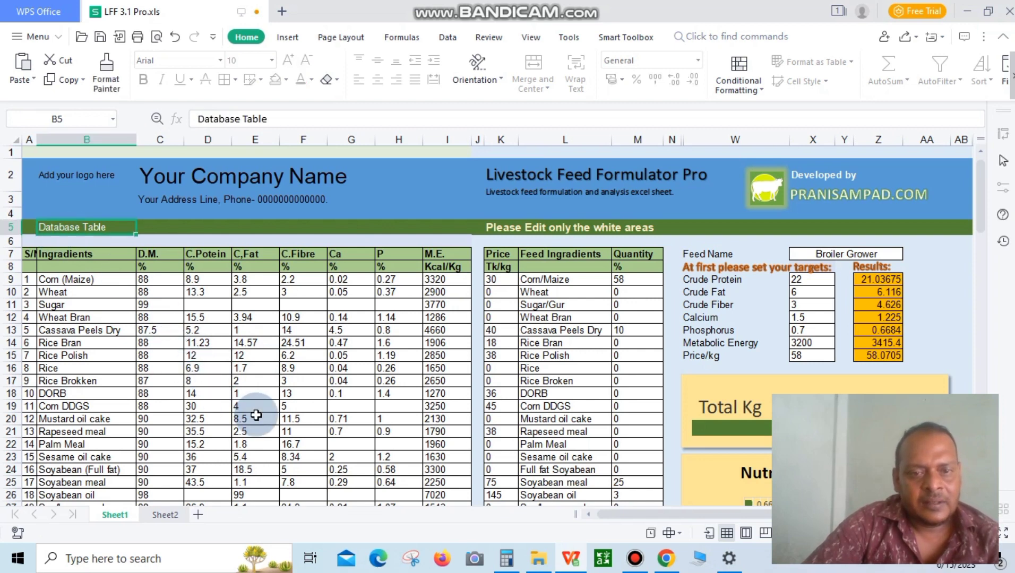
left_click(179, 280)
left_click_drag(244, 287, 396, 344)
left_click(399, 346)
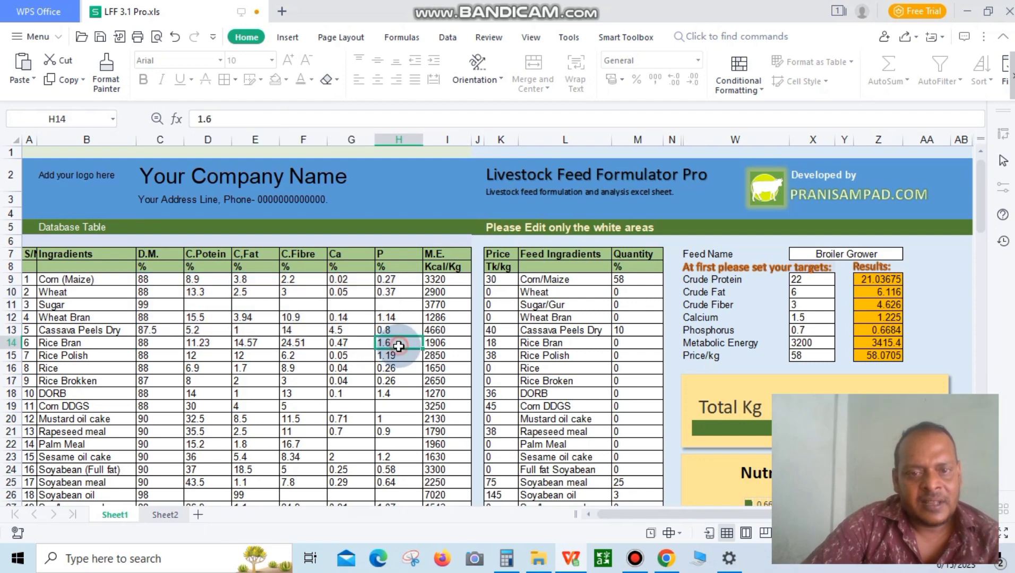
left_click(448, 345)
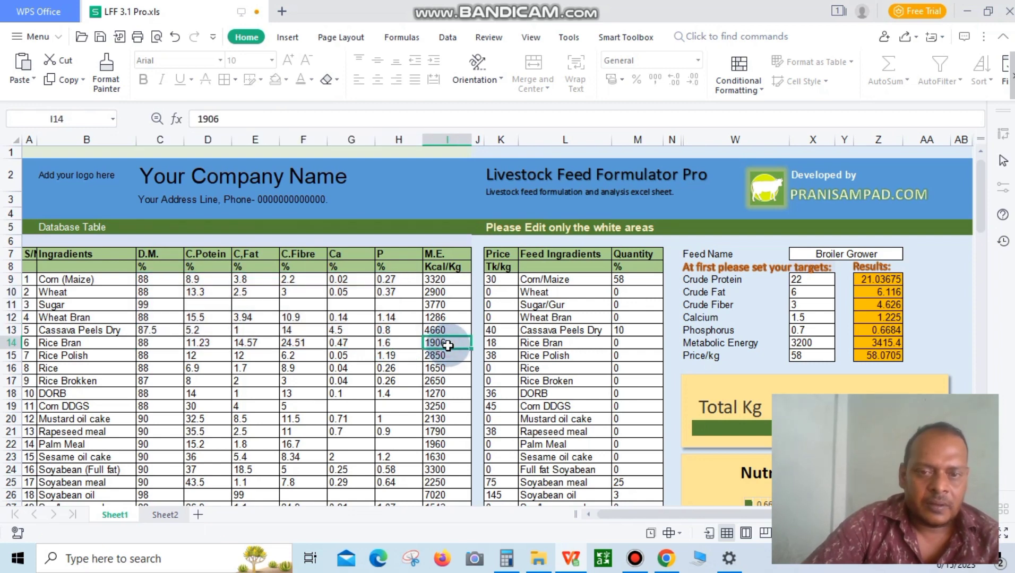